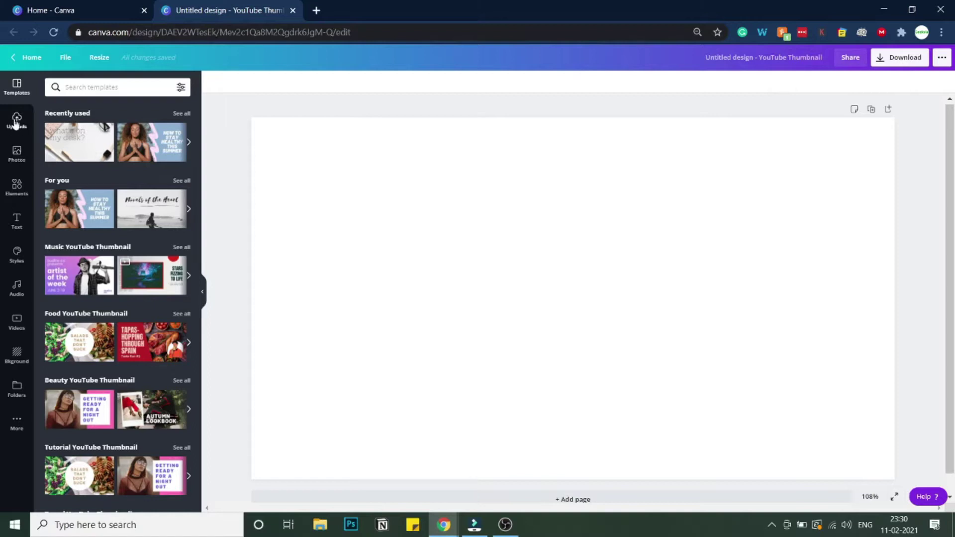
Add a grey rounded square from Elements and stretch it into a wide bar near the page bottom.
click(18, 189)
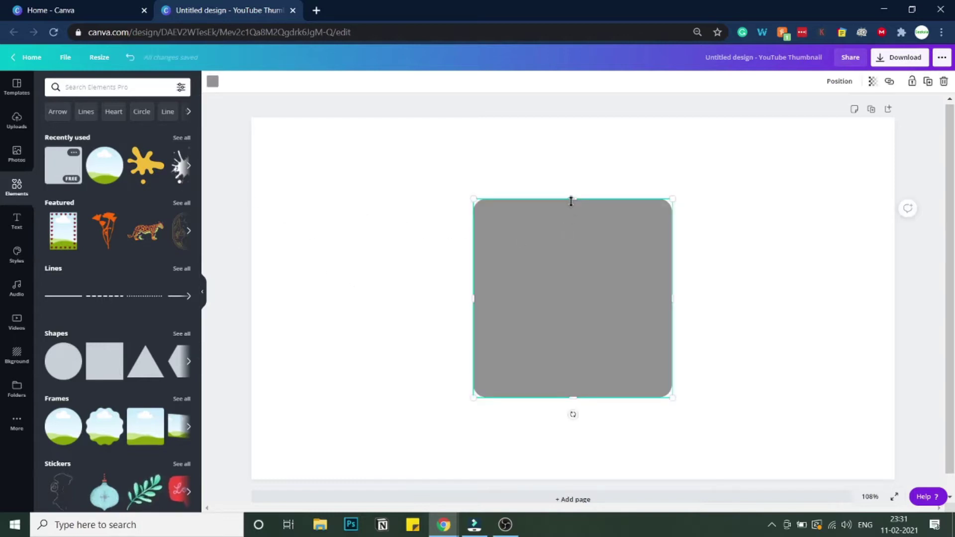
drag(574, 246, 576, 377)
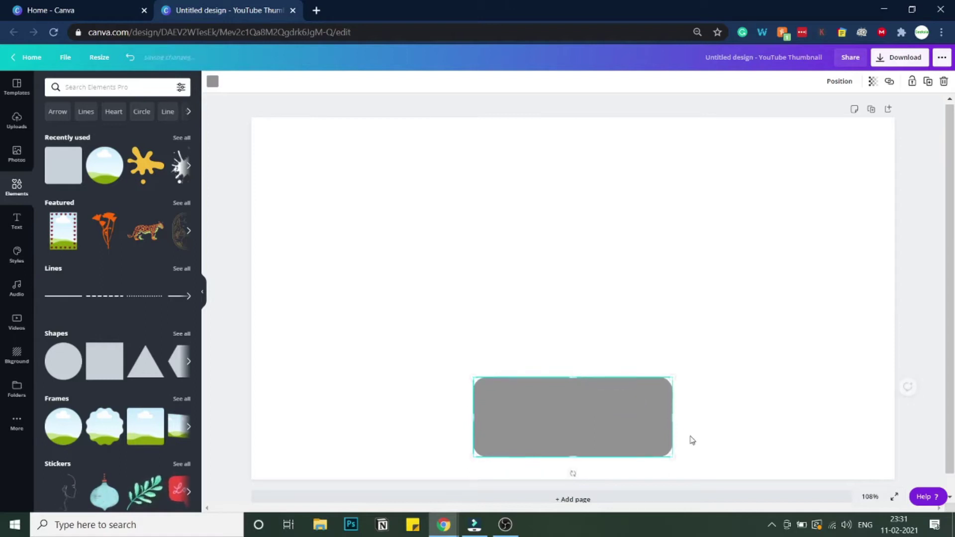
drag(672, 419, 638, 415)
click(746, 416)
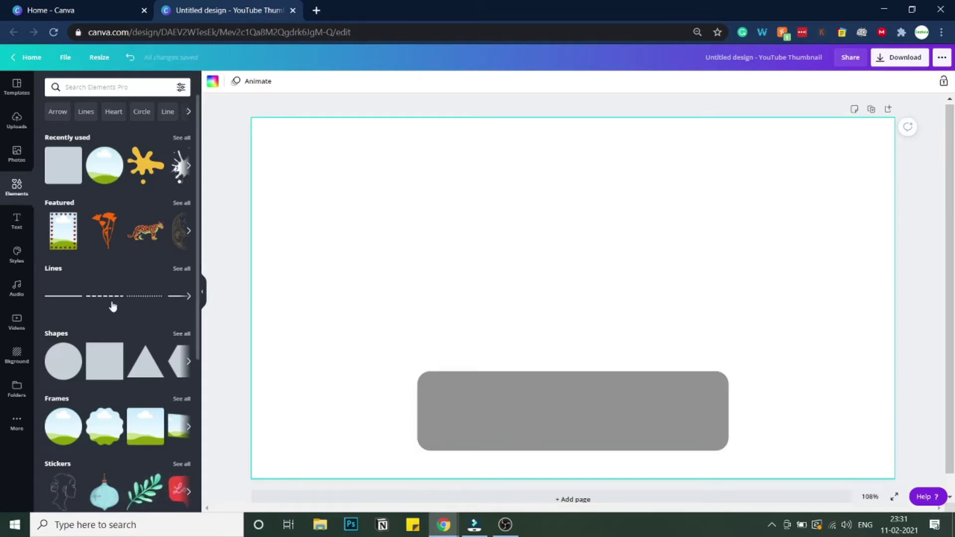
Add a circular landscape frame and shrink it to 130 by 130 on the grey bar.
scroll(113, 306, down, 1)
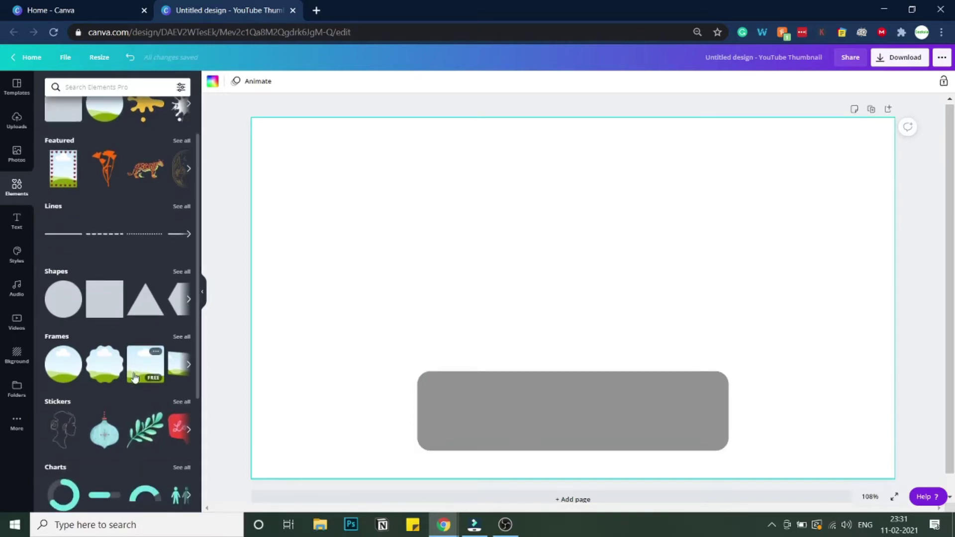
click(61, 374)
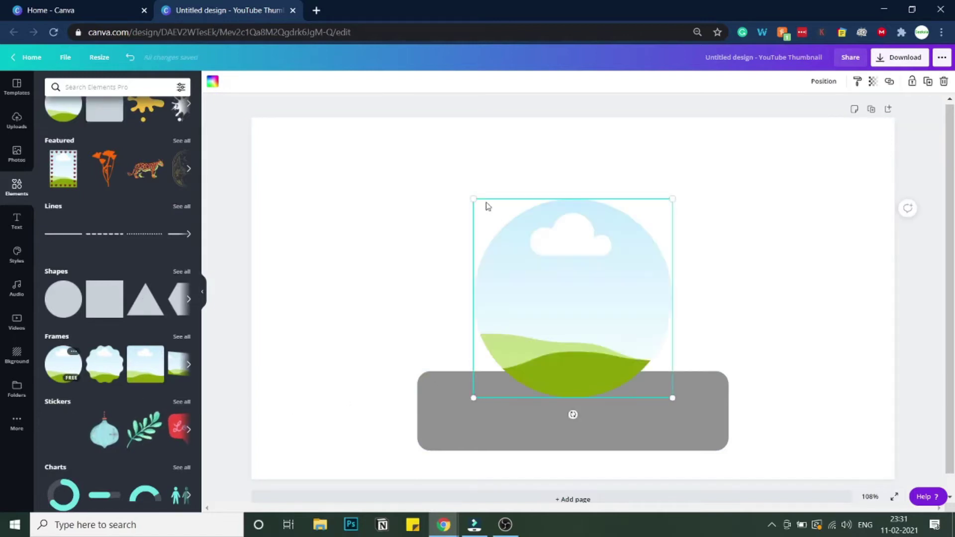
drag(470, 197, 604, 329)
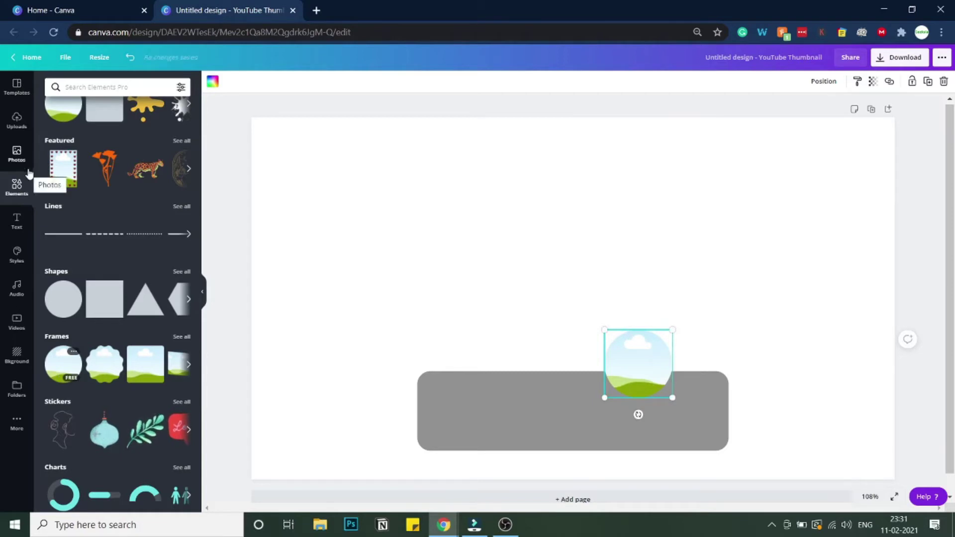
Drop the uploaded CT logo into the circle frame and centre it, small, on the bar's left end.
click(16, 121)
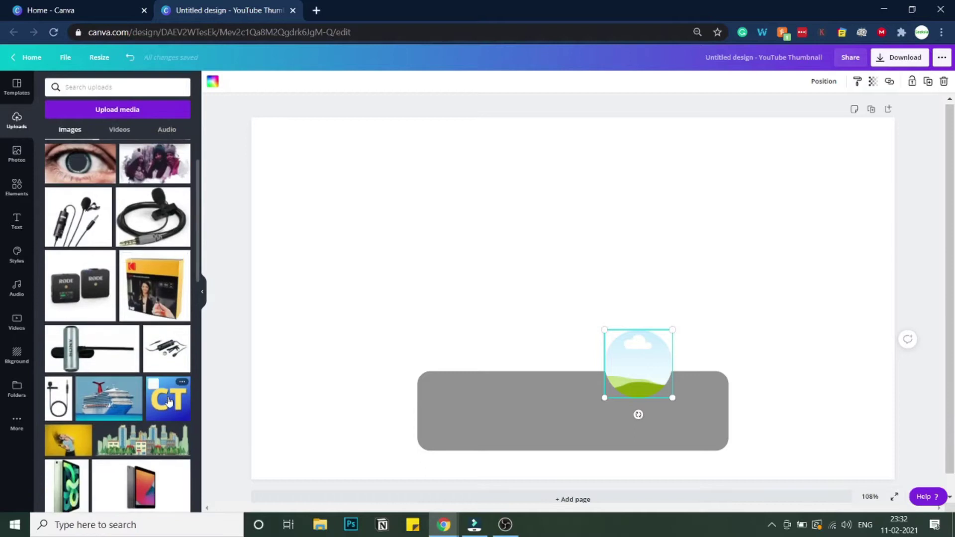
click(168, 401)
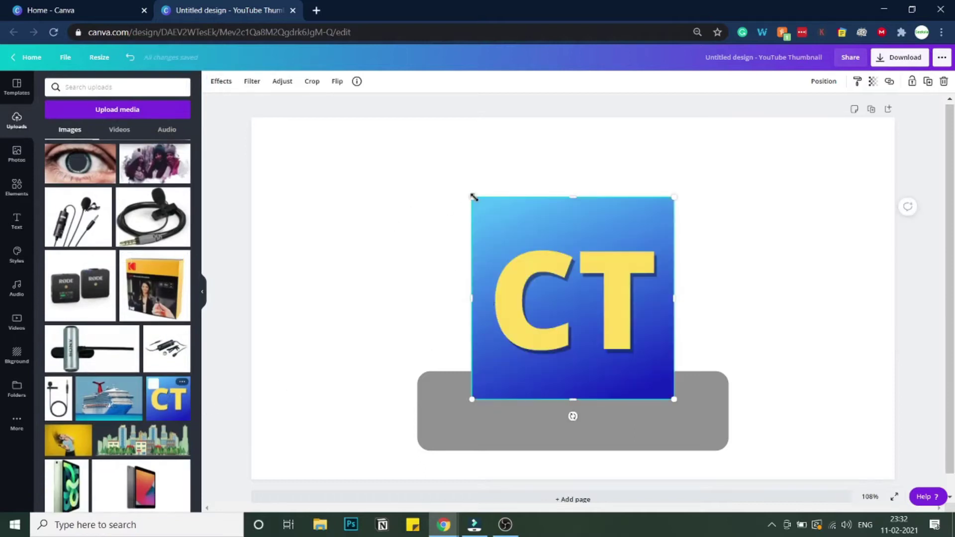
drag(473, 197, 559, 284)
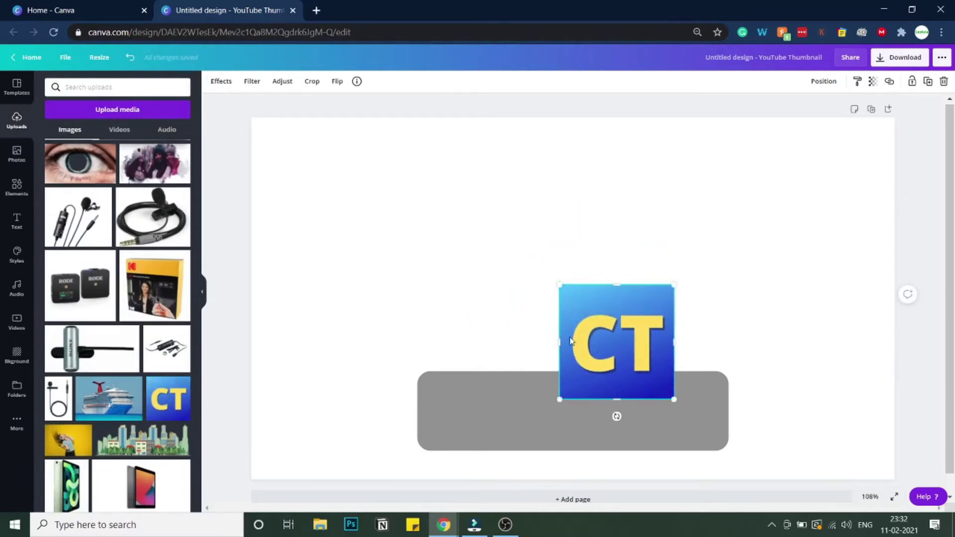
drag(571, 341, 532, 394)
drag(466, 419, 450, 416)
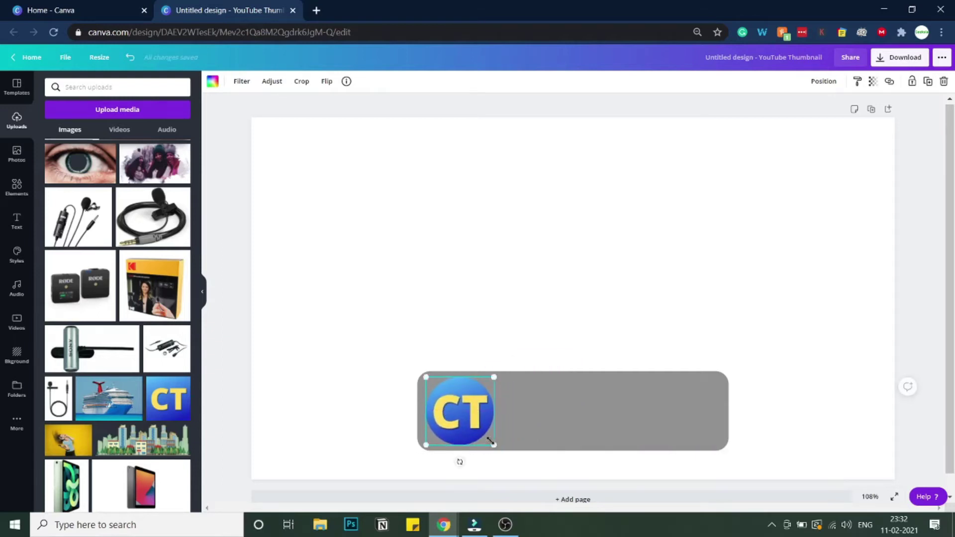
drag(490, 441, 457, 413)
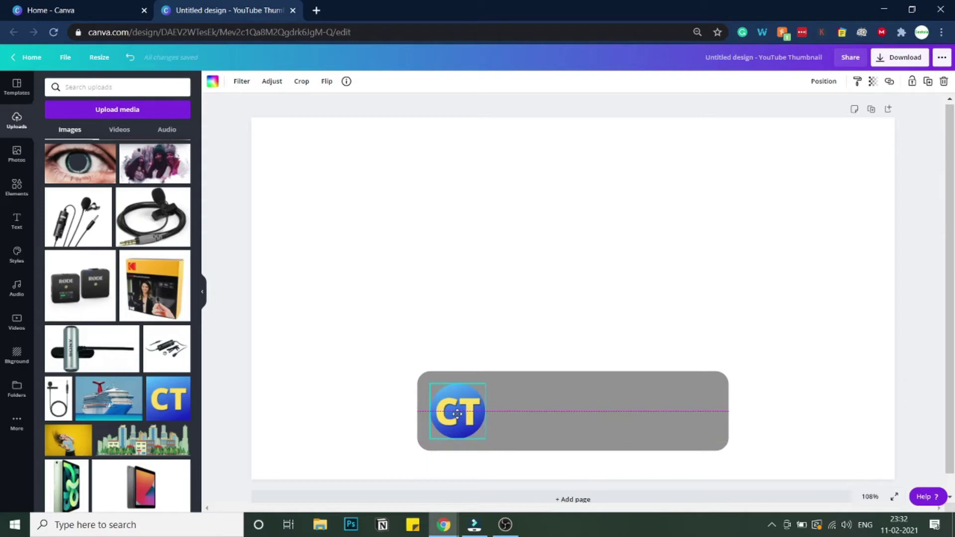
drag(457, 414, 457, 413)
click(539, 424)
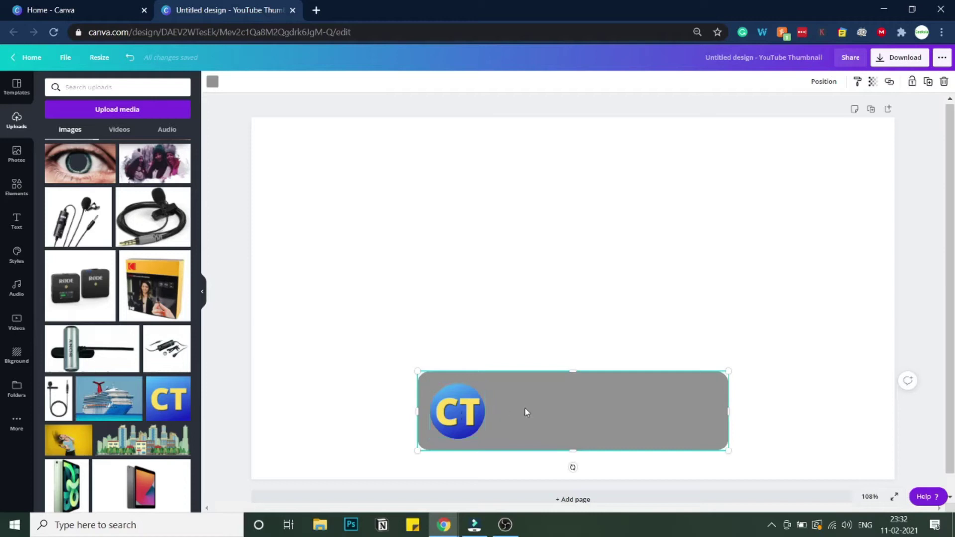
Add a 'Creators Theory' heading, shrink it to size 32.6, and place it beside the CT logo.
click(16, 222)
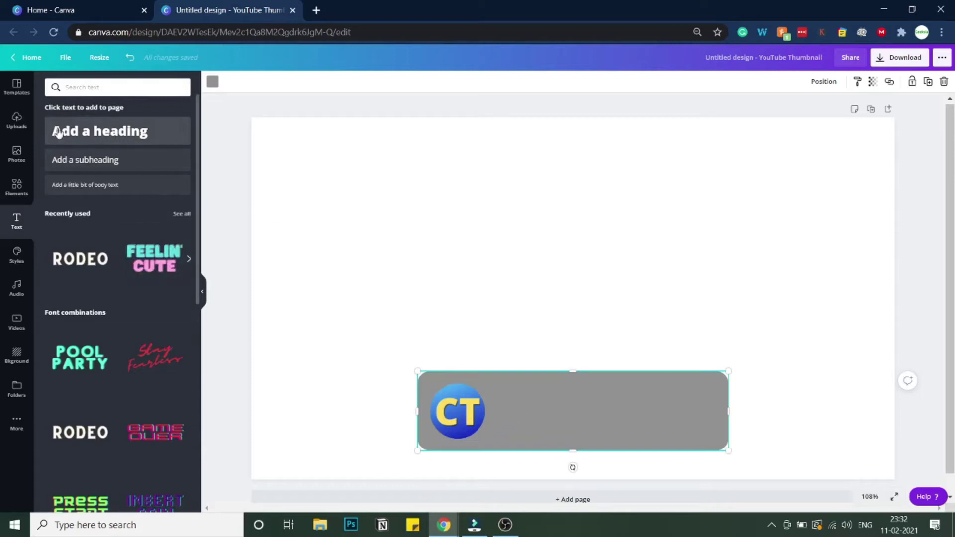
click(73, 136)
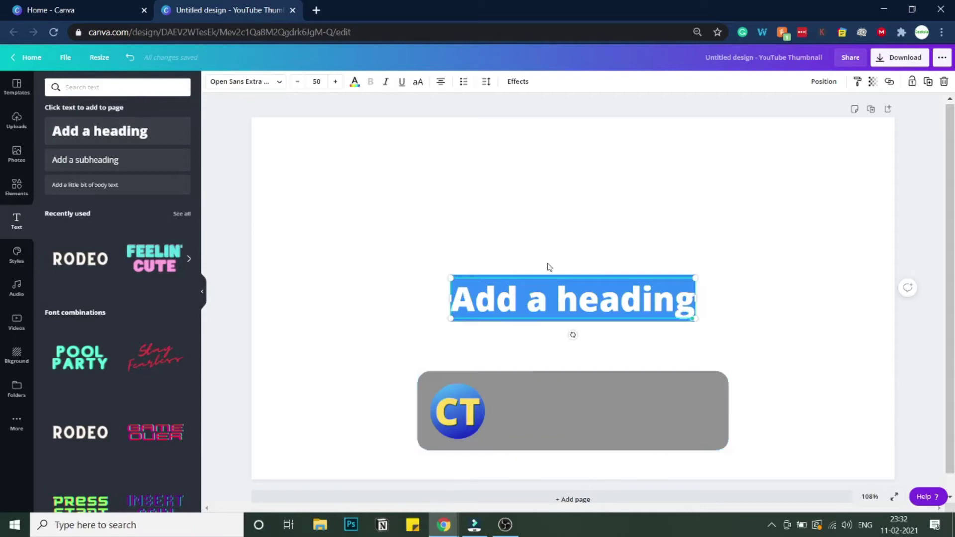
text(Creators)
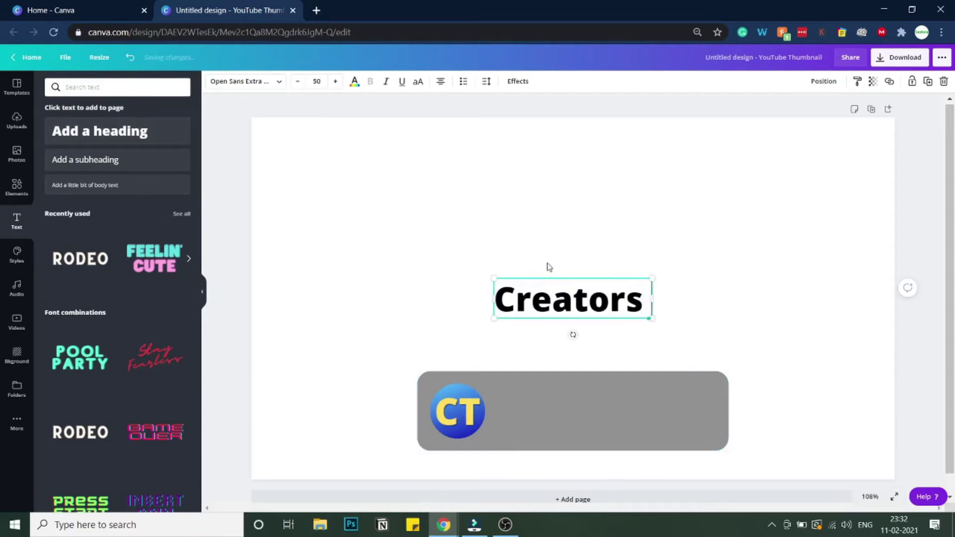
text( Theory)
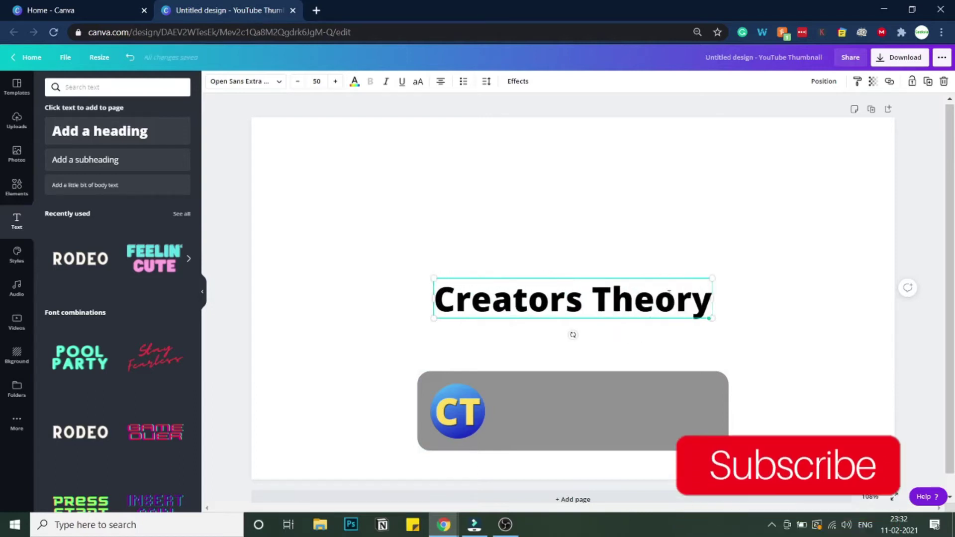
drag(712, 318, 615, 304)
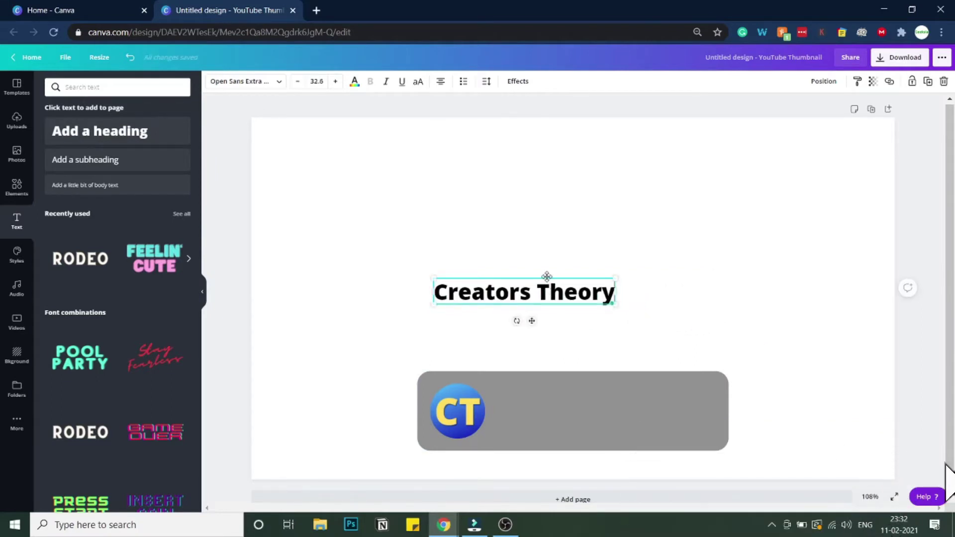
drag(546, 277, 601, 396)
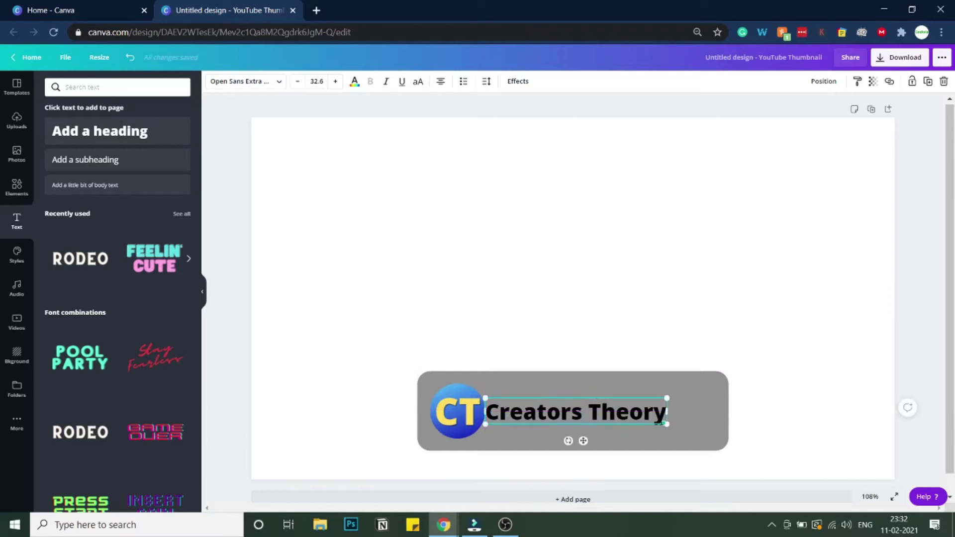
Switch the heading font to Aileron Regular, shrink it slightly and nudge it toward the CT logo.
click(236, 81)
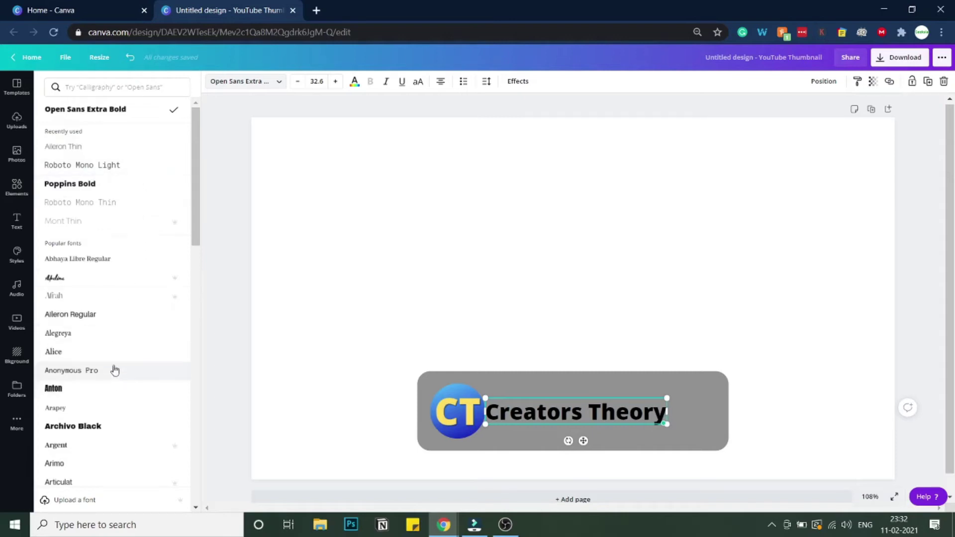
click(114, 317)
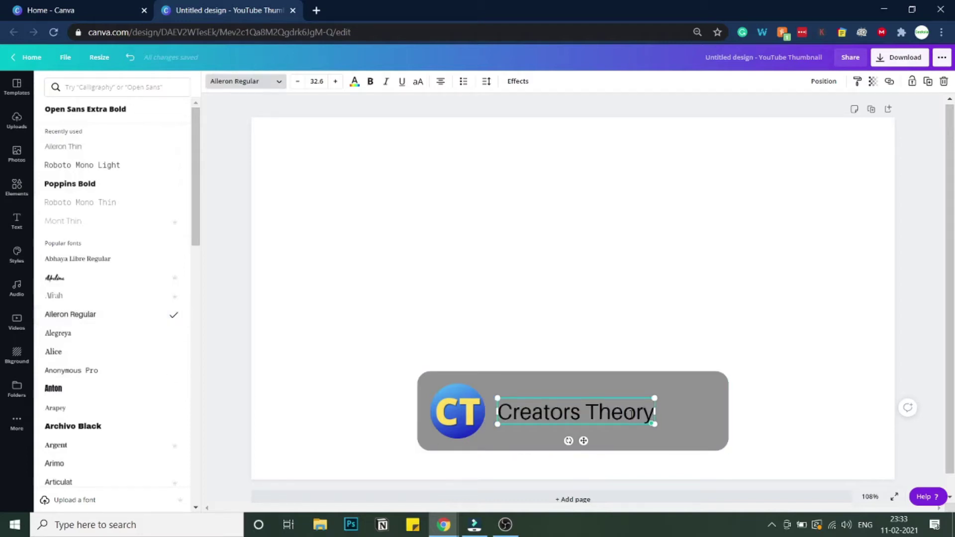
drag(654, 424, 625, 419)
click(592, 412)
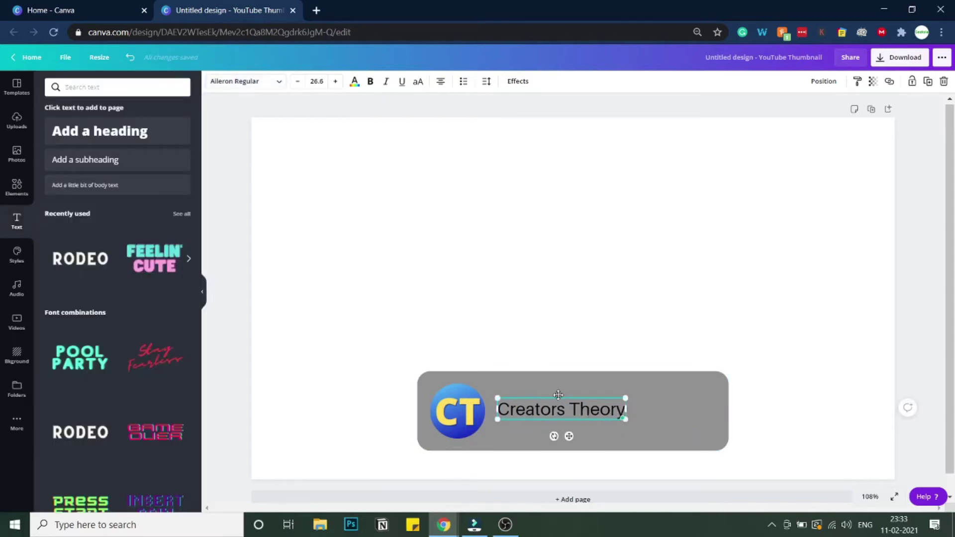
drag(559, 395, 548, 393)
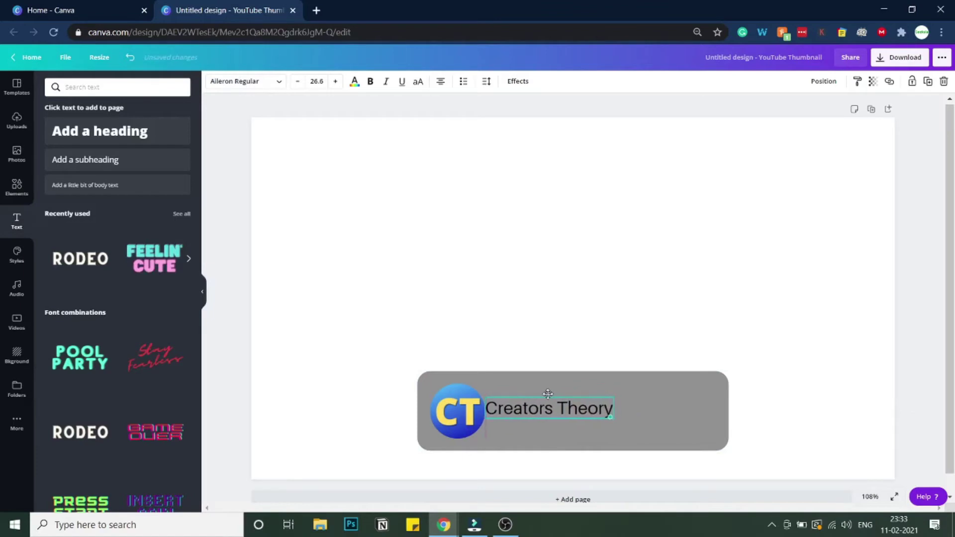
Make the heading all uppercase and shrink and reposition it beside the logo.
click(417, 81)
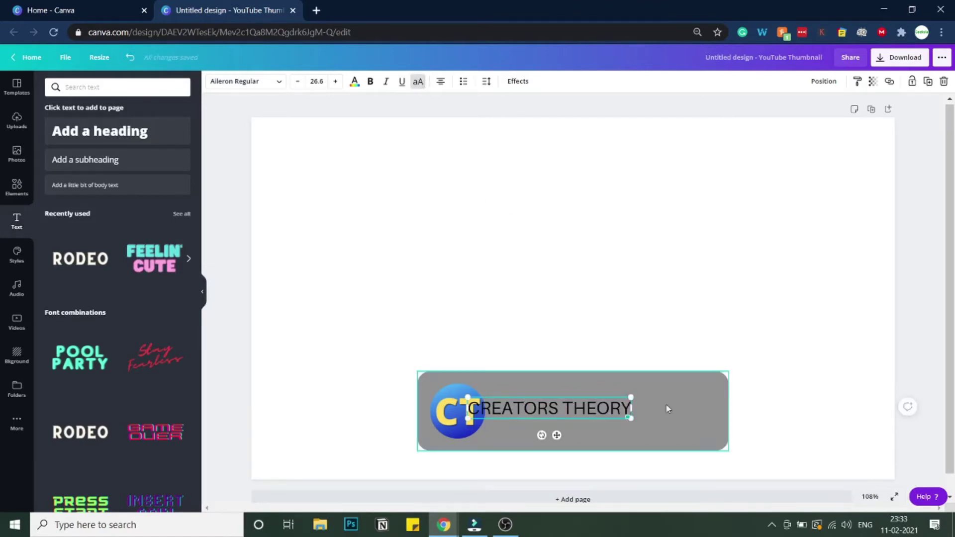
drag(627, 418, 616, 415)
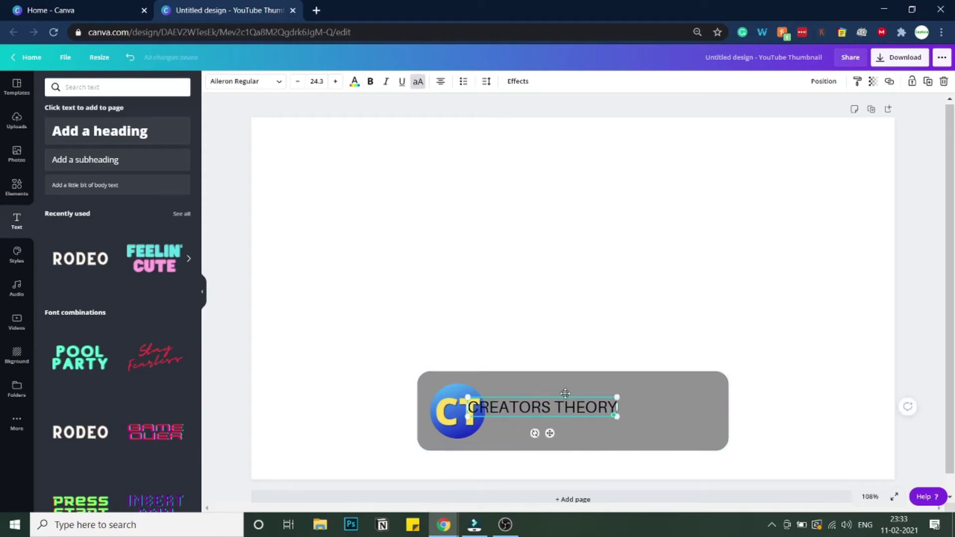
drag(565, 393, 587, 396)
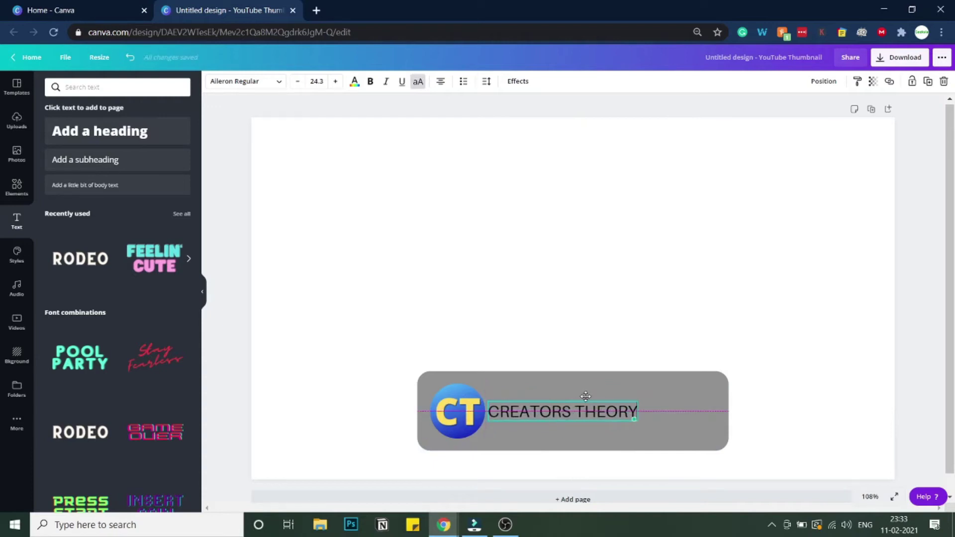
click(867, 396)
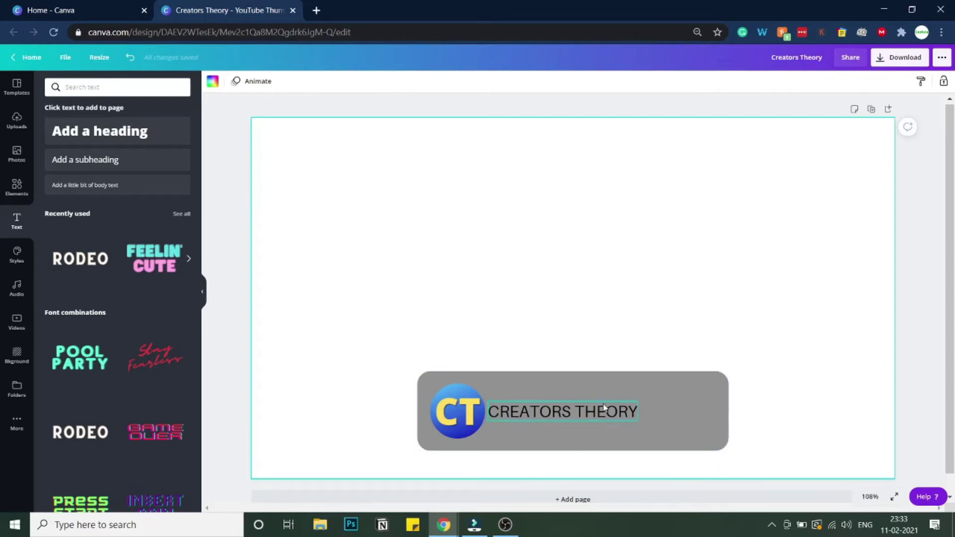
click(617, 418)
drag(637, 420, 600, 408)
Make the CREATORS THEORY title bold.
click(651, 423)
click(601, 413)
click(571, 464)
click(572, 412)
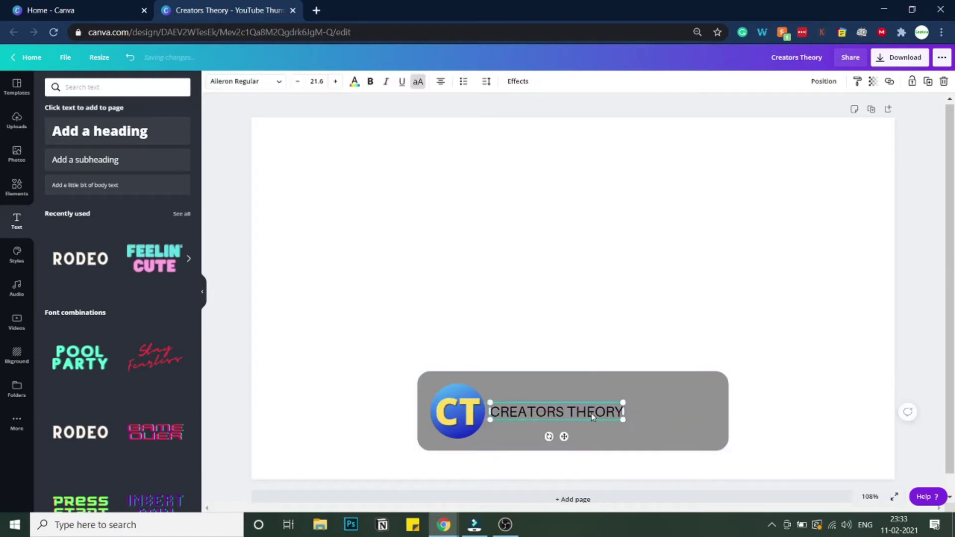
click(371, 83)
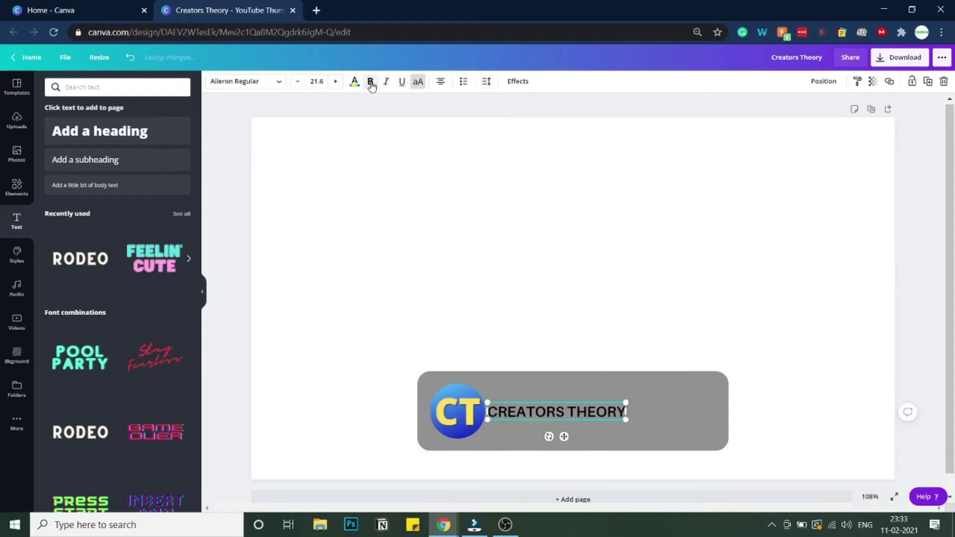
click(637, 416)
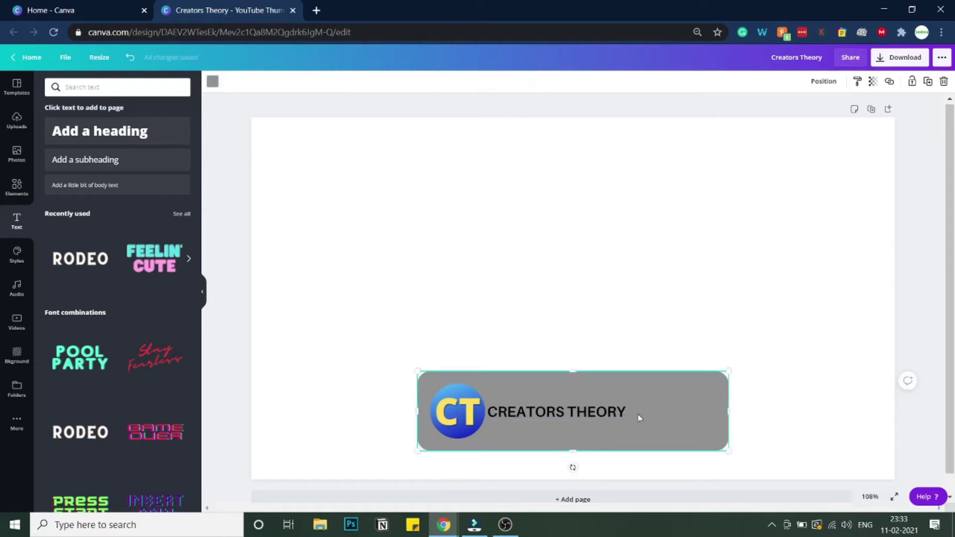
Tighten the CREATORS THEORY letter spacing to -17 and move it slightly closer to the CT logo.
click(619, 416)
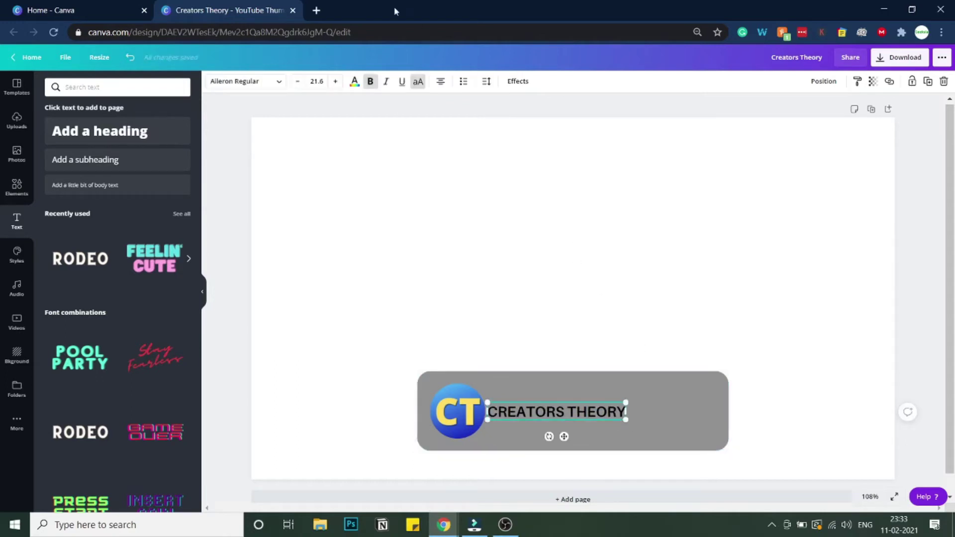
click(486, 84)
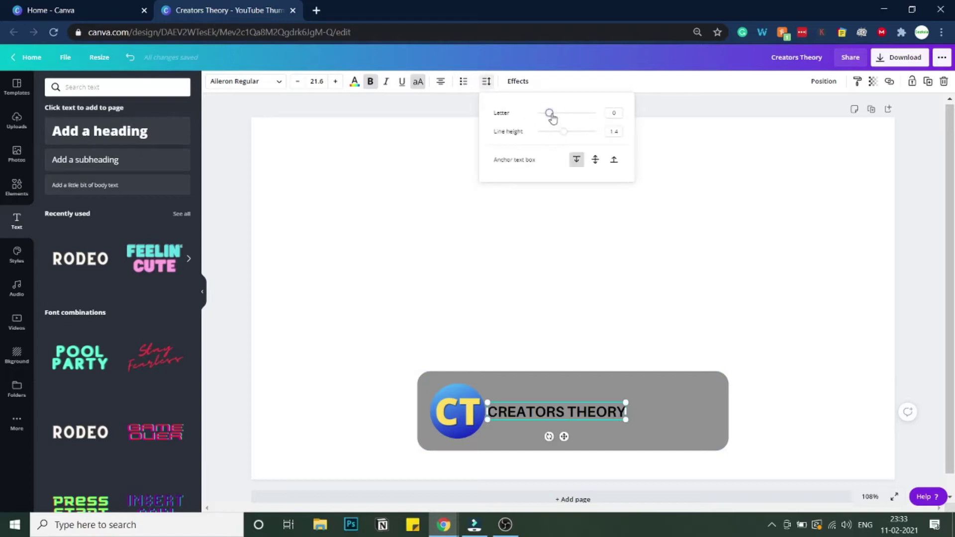
drag(550, 116, 551, 116)
drag(548, 115, 545, 114)
click(554, 411)
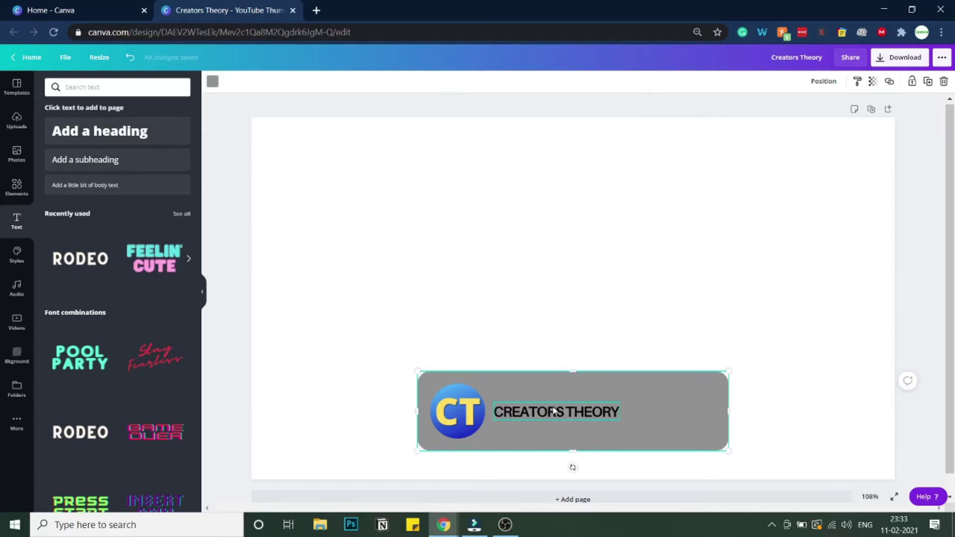
drag(553, 410, 549, 405)
click(591, 445)
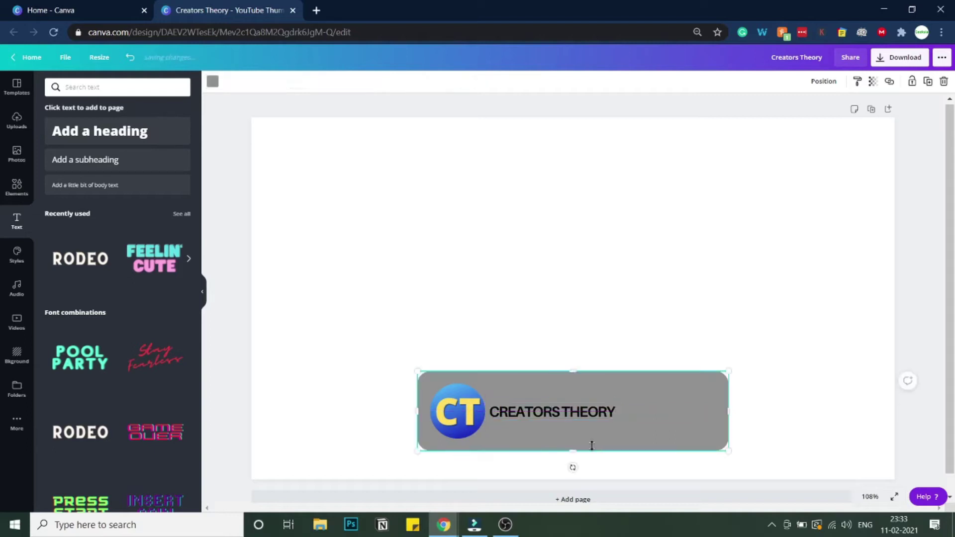
click(612, 418)
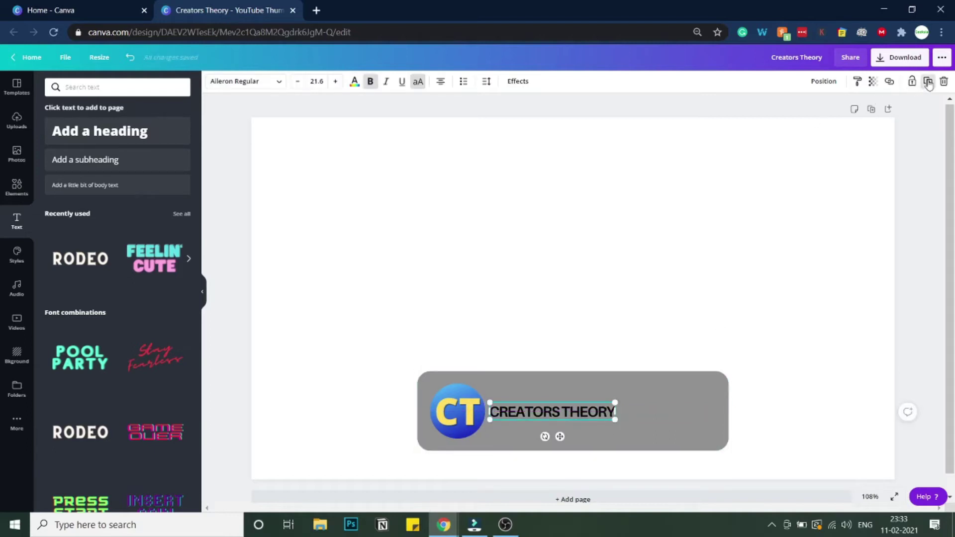
Duplicate the title below itself and retype the copy as 'VIDEO EDITING MADE SIMPLE'.
click(928, 85)
drag(571, 426, 562, 430)
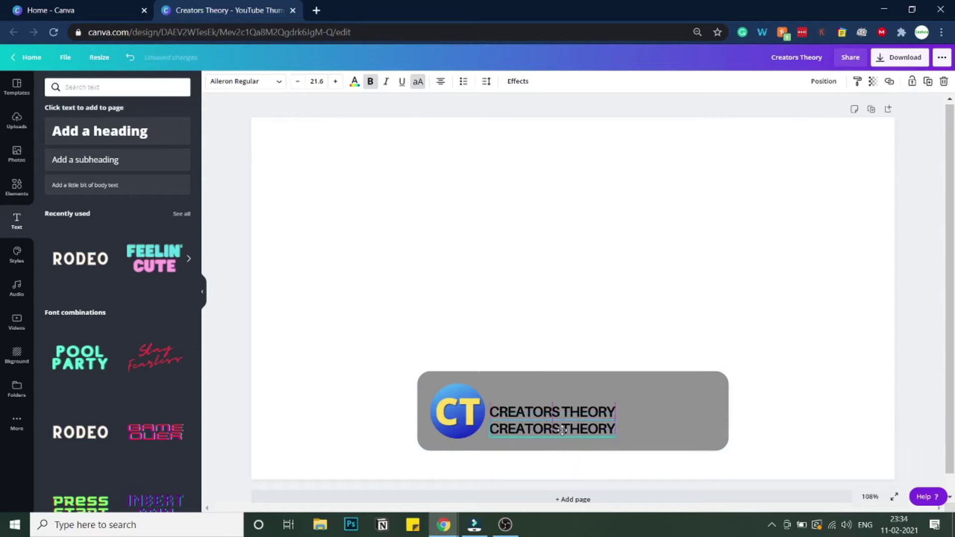
double_click(562, 429)
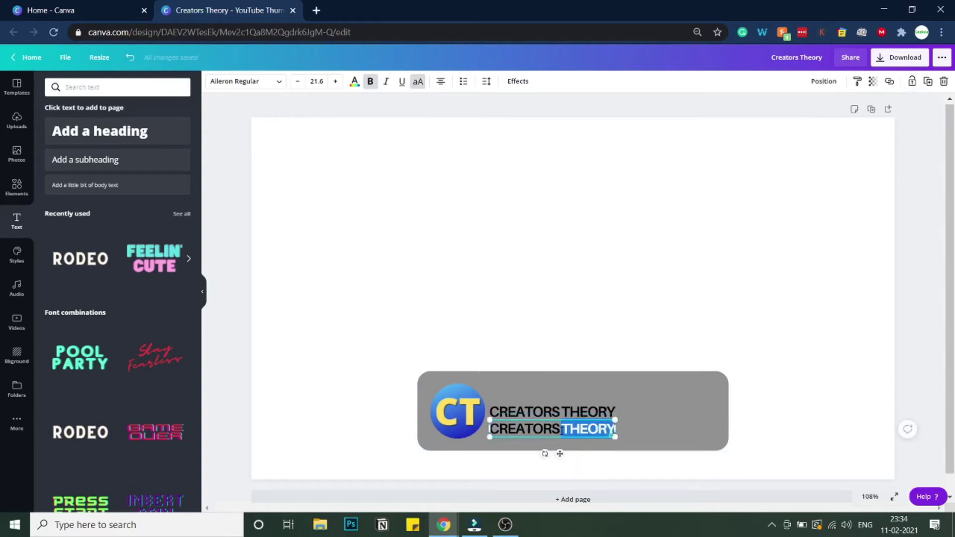
triple_click(562, 430)
text(VIDEO)
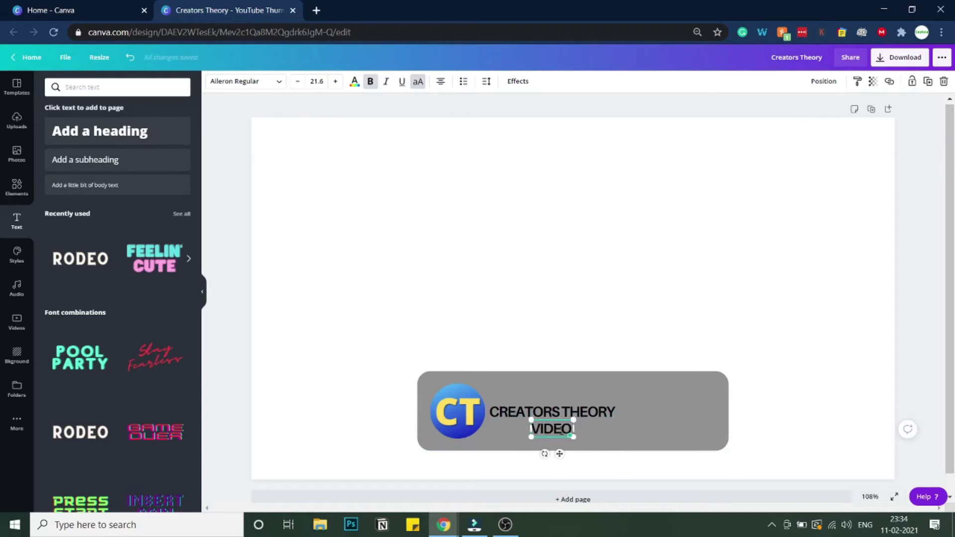
text( EDITING)
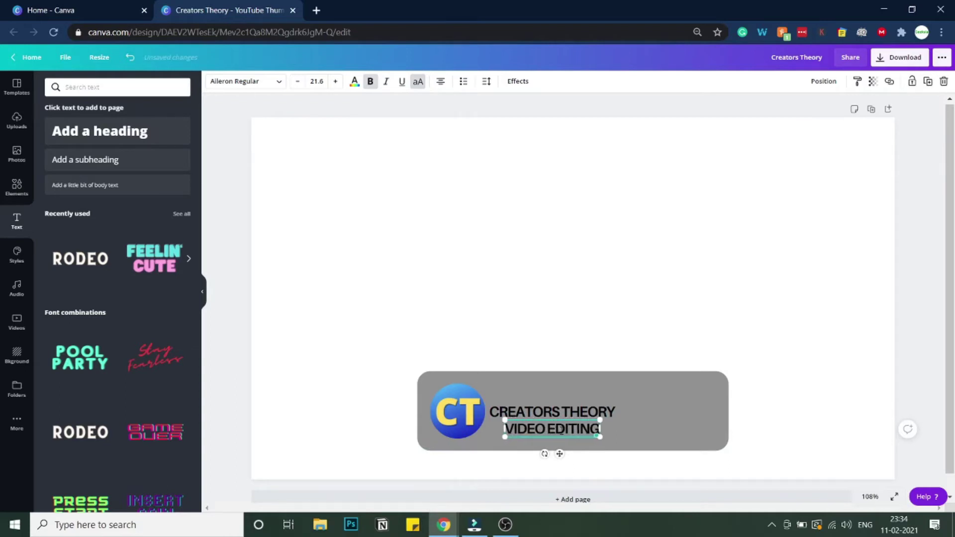
text( MADE)
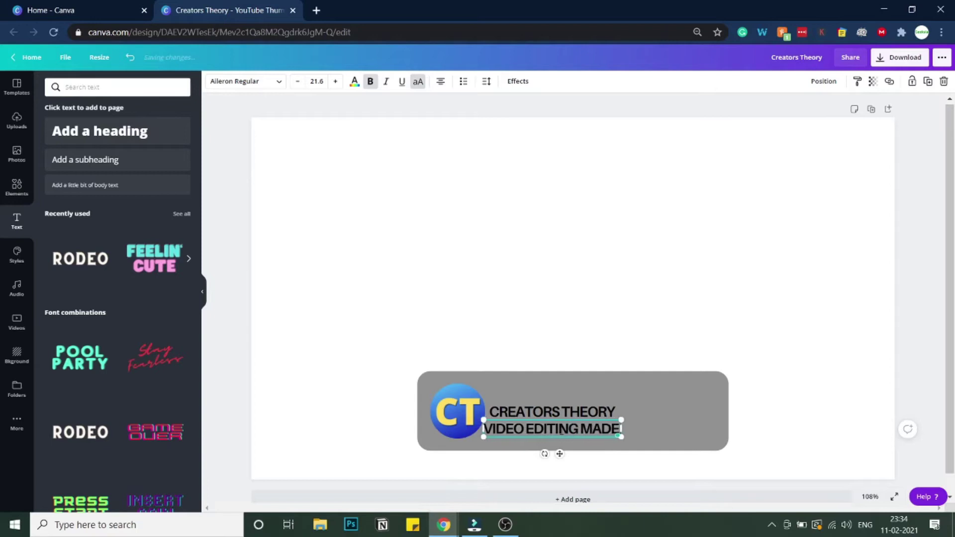
text( SIMPLE)
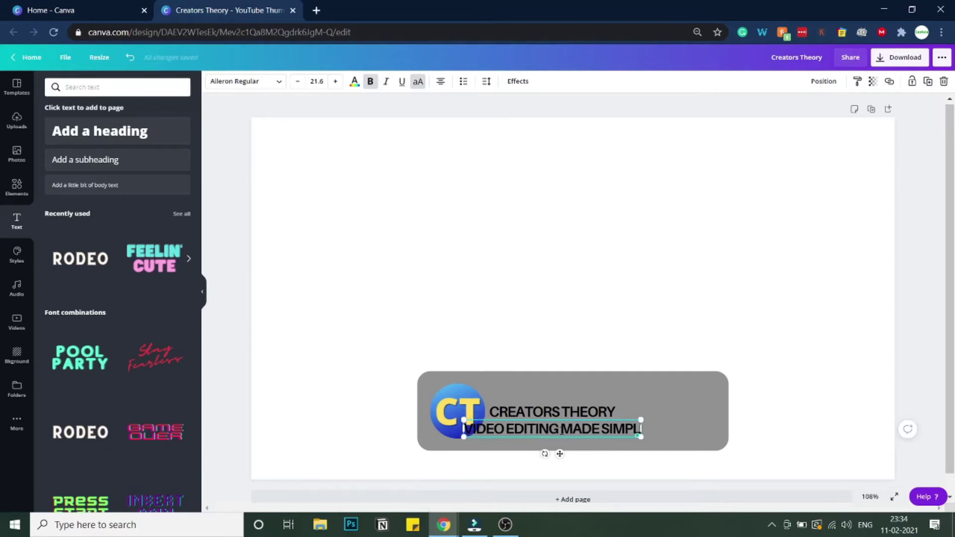
Set the tagline to title case, font size 16, and regular weight.
click(419, 84)
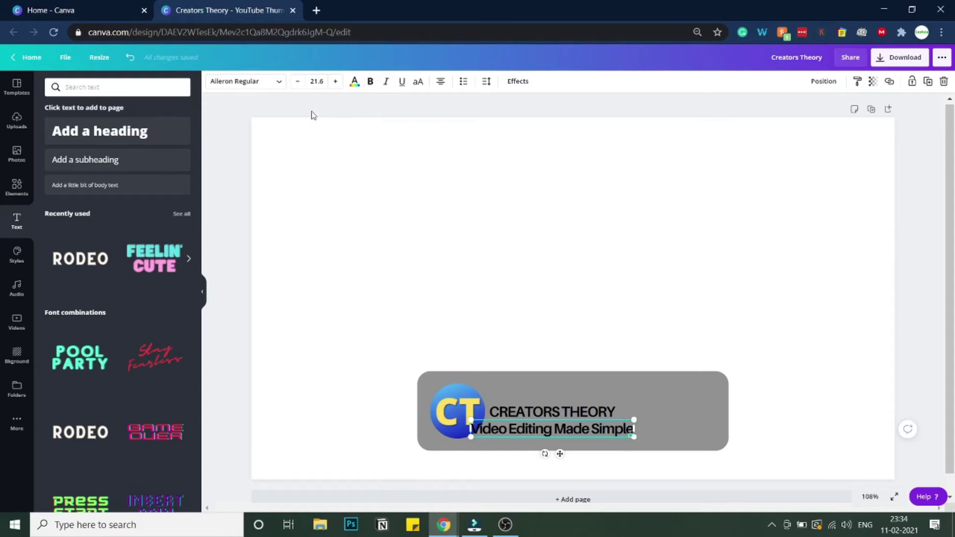
click(319, 81)
text(1)
key(Return)
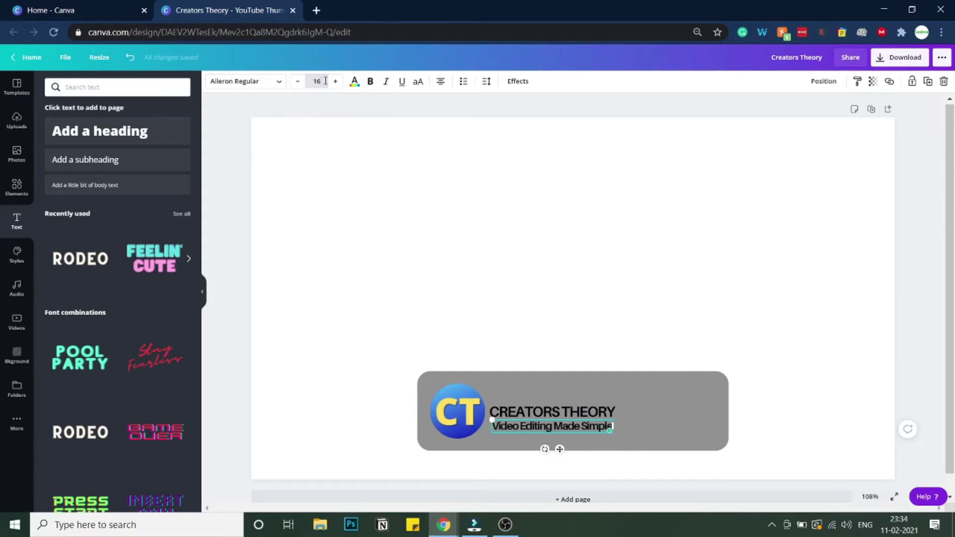
click(635, 437)
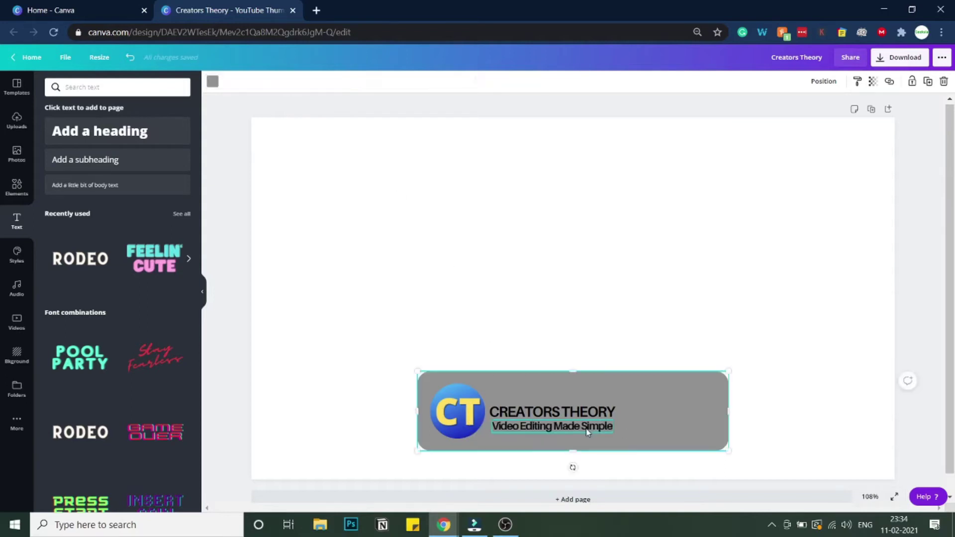
click(586, 429)
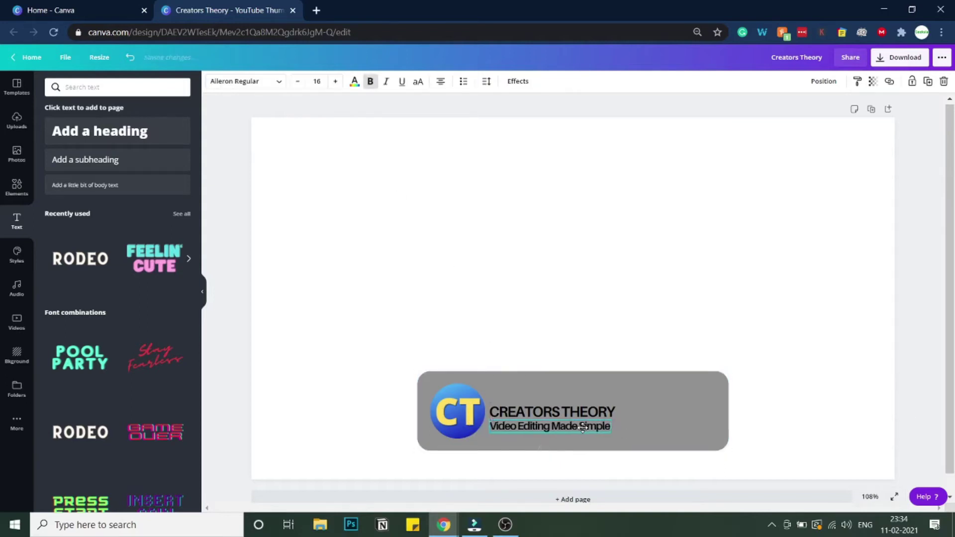
click(371, 82)
Nudge the tagline left and move the whole banner slightly right and lower.
click(619, 434)
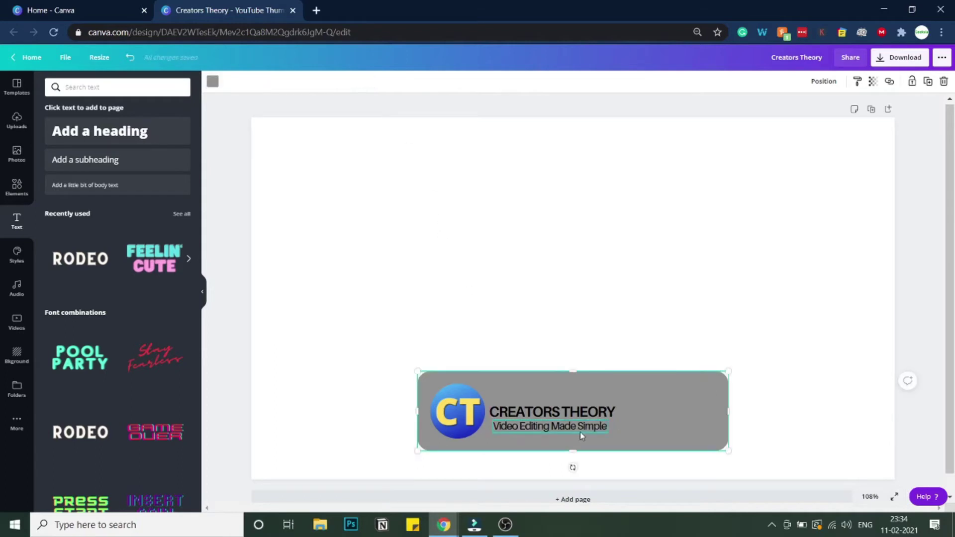
drag(580, 436, 576, 428)
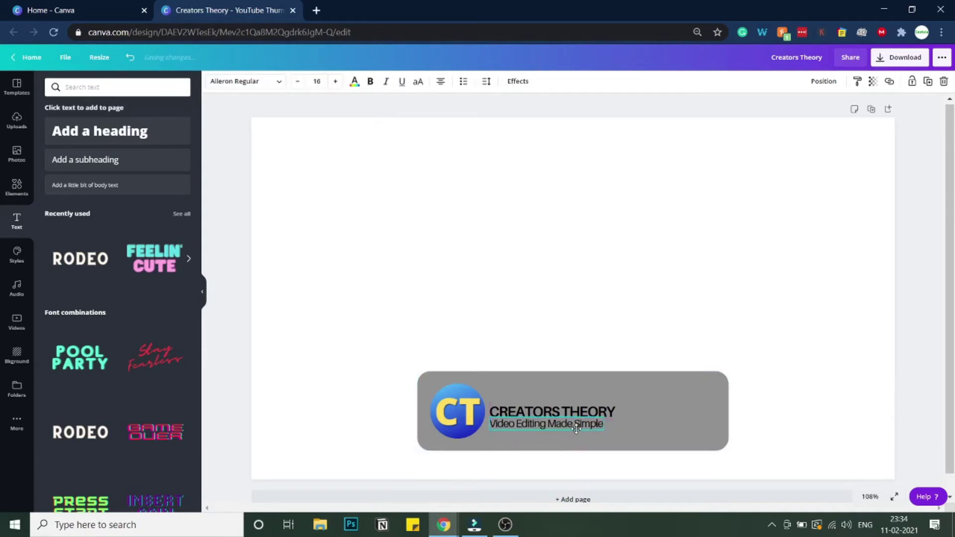
click(639, 438)
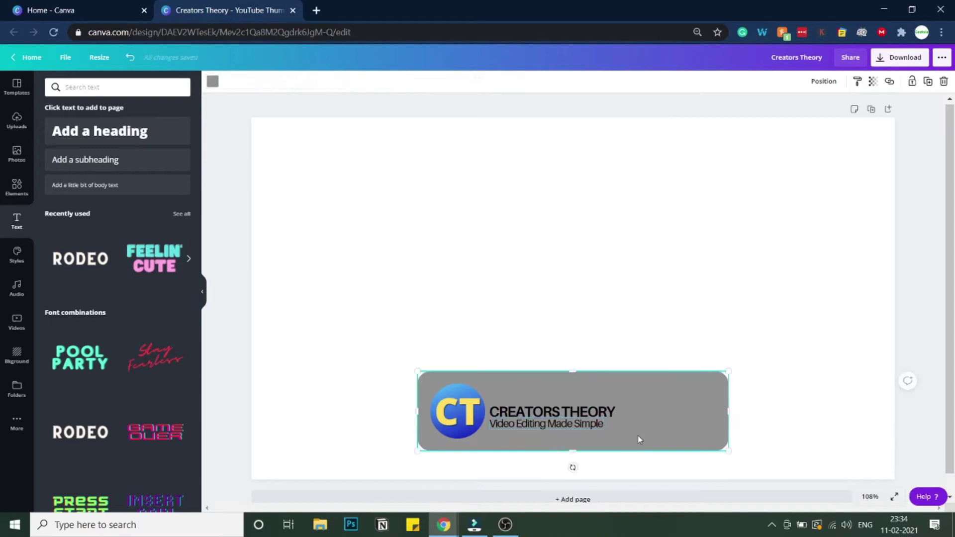
click(827, 341)
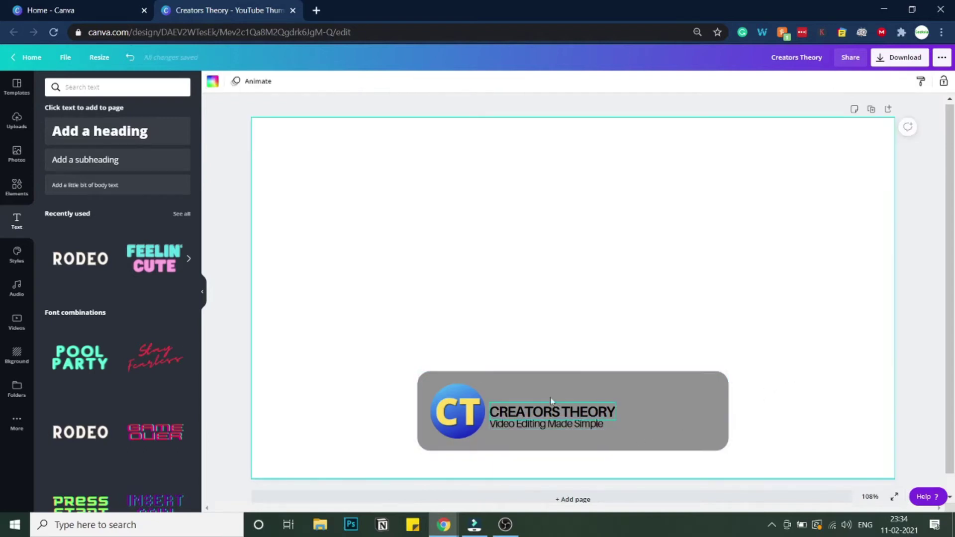
click(552, 413)
drag(552, 413, 551, 393)
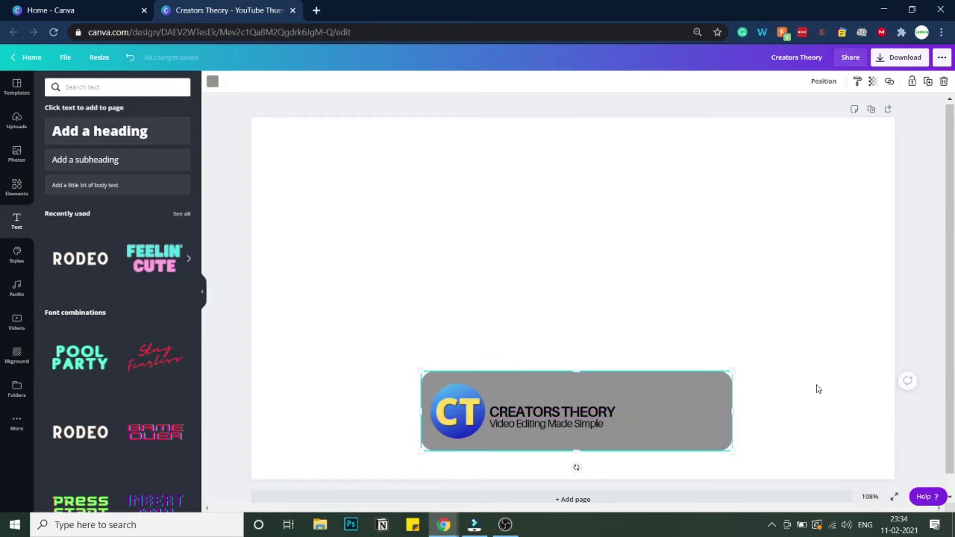
click(816, 387)
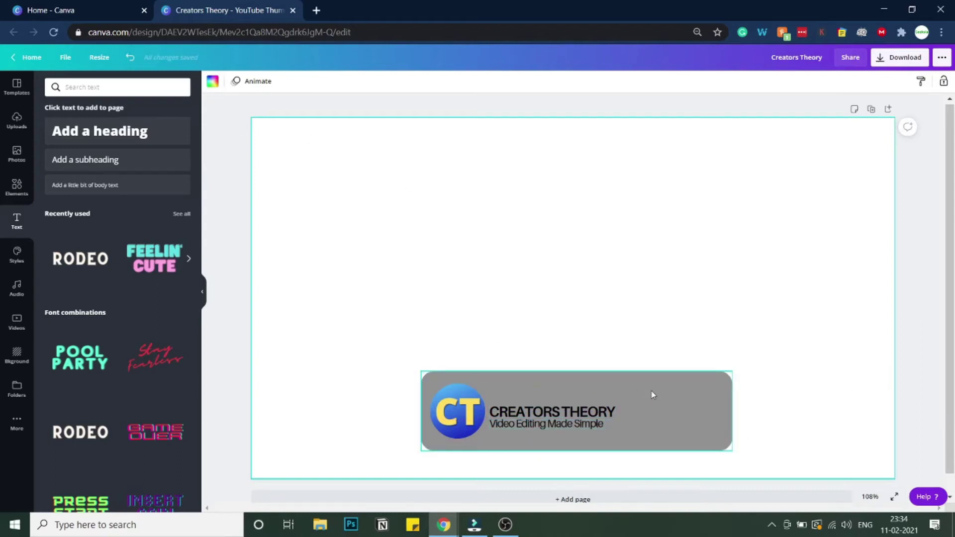
click(679, 390)
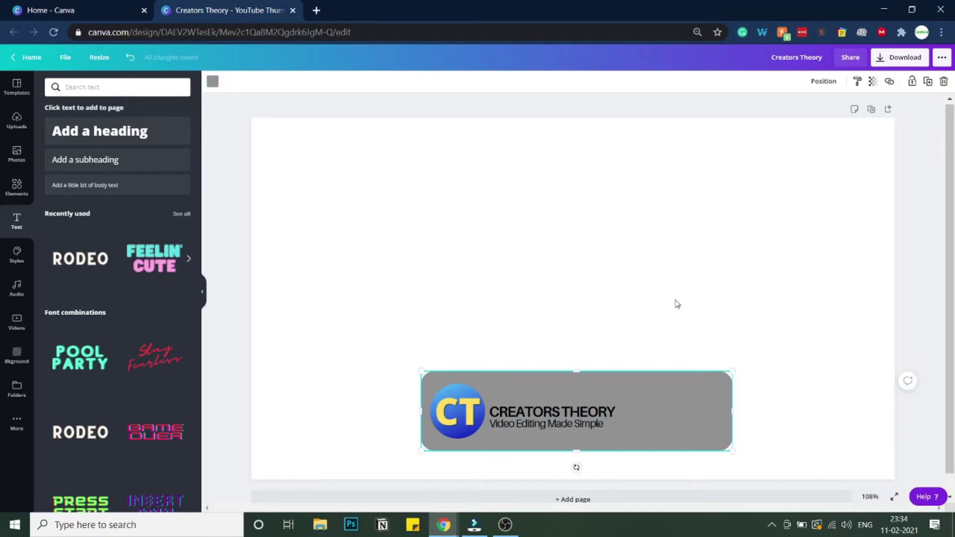
Duplicate the grey rectangle, shrink the copy to about 170×44, and fill it red.
click(927, 81)
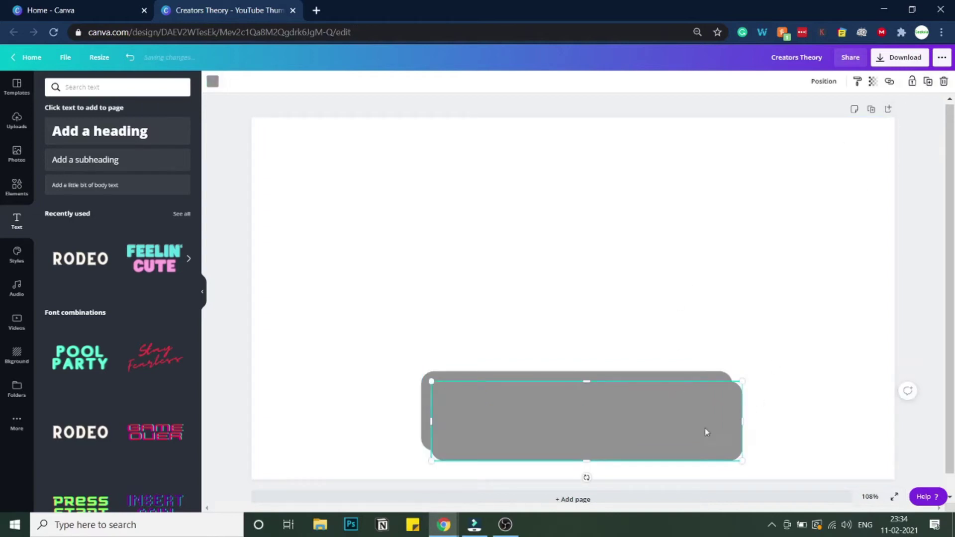
drag(688, 386, 688, 311)
drag(744, 351, 668, 406)
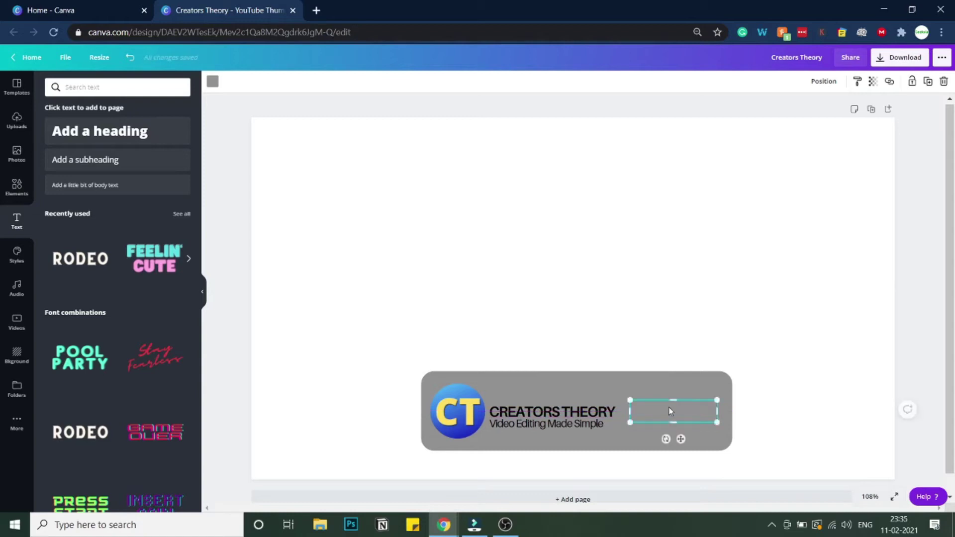
click(209, 82)
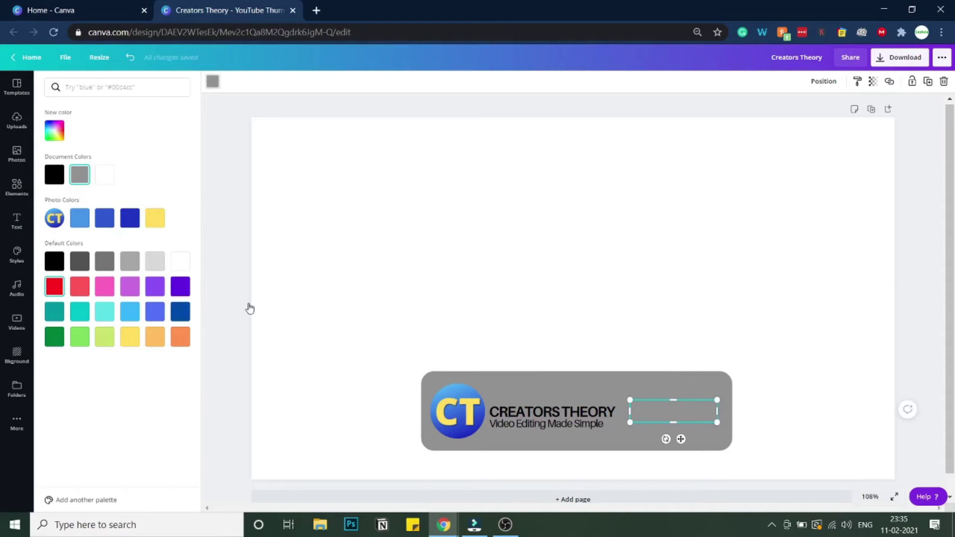
click(284, 252)
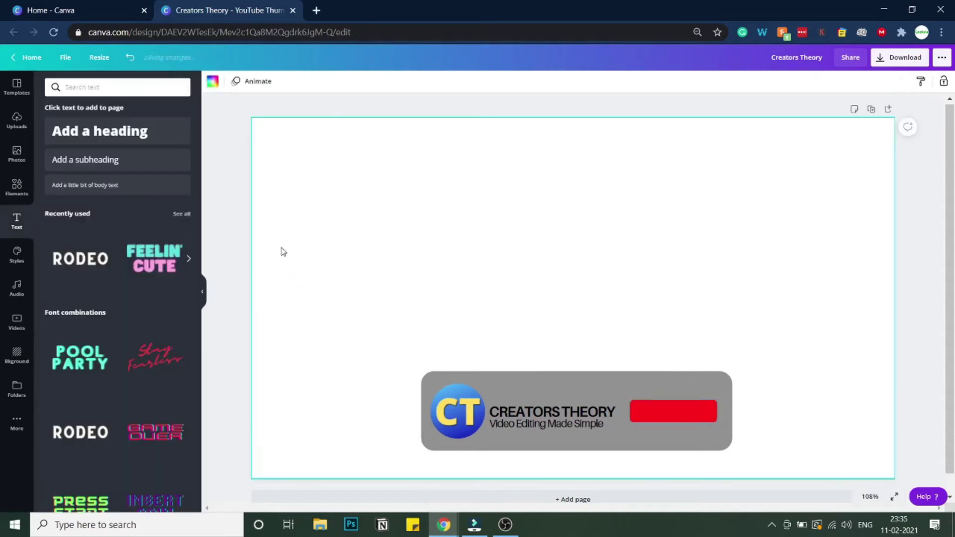
click(584, 427)
Turn a copy of the tagline into white 'Subscribe' text at size 23.4 on the red button.
click(927, 81)
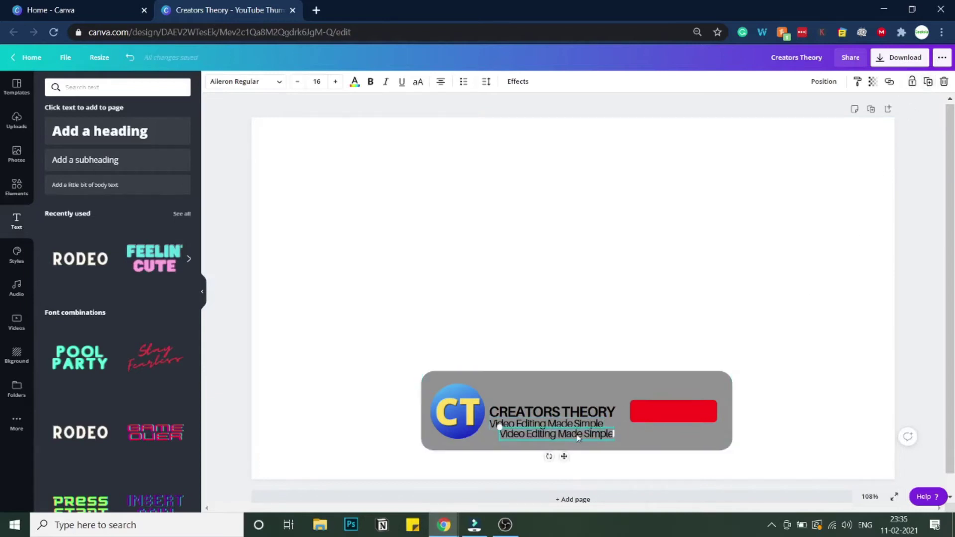
drag(605, 432, 703, 412)
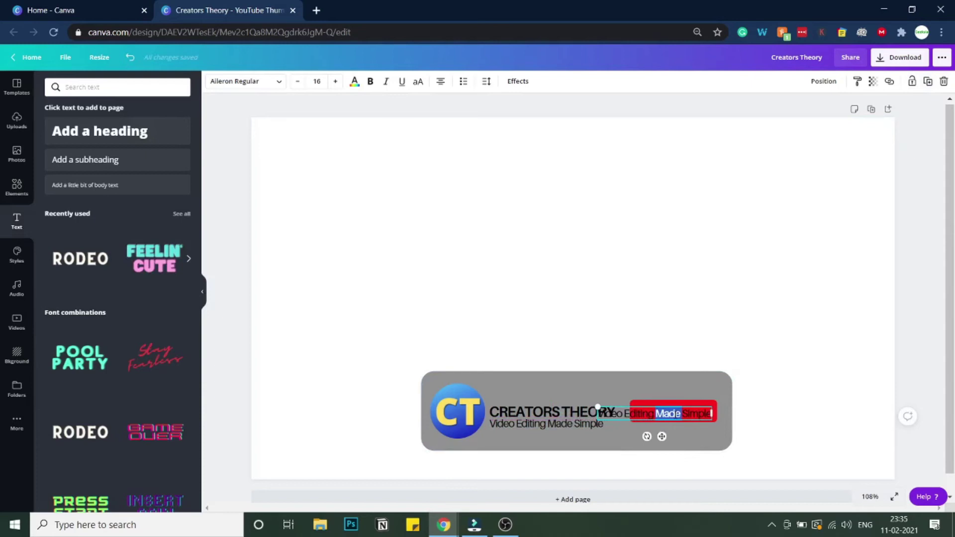
key(ctrl+a)
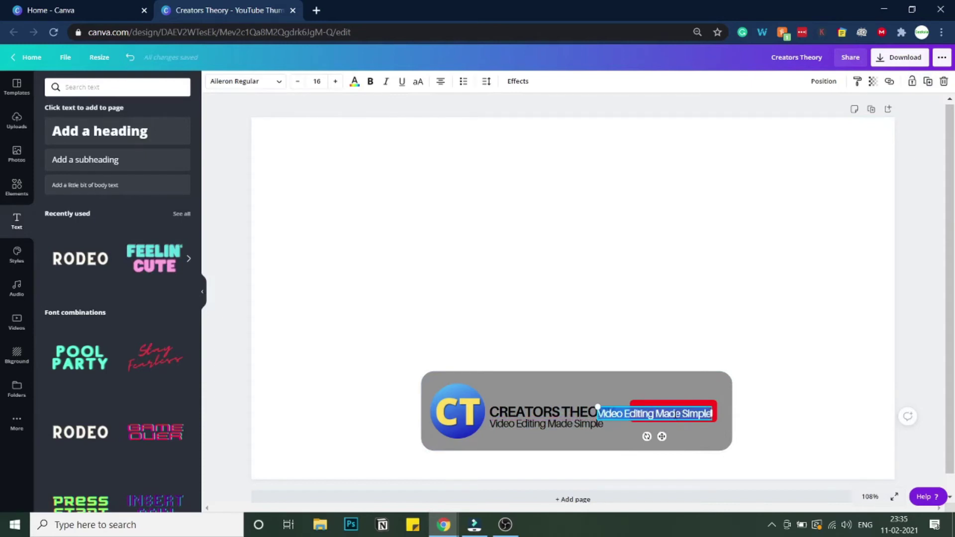
text(Subscr)
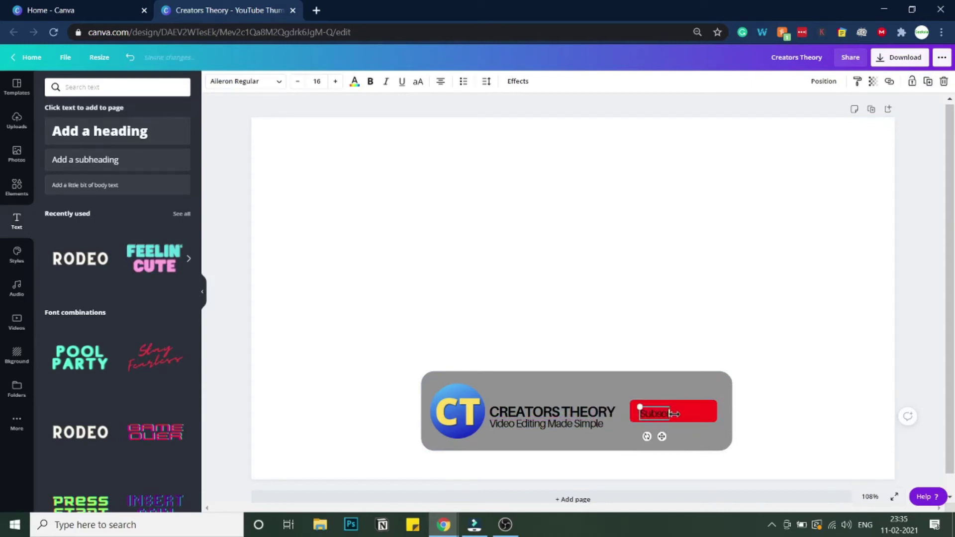
text(ibe)
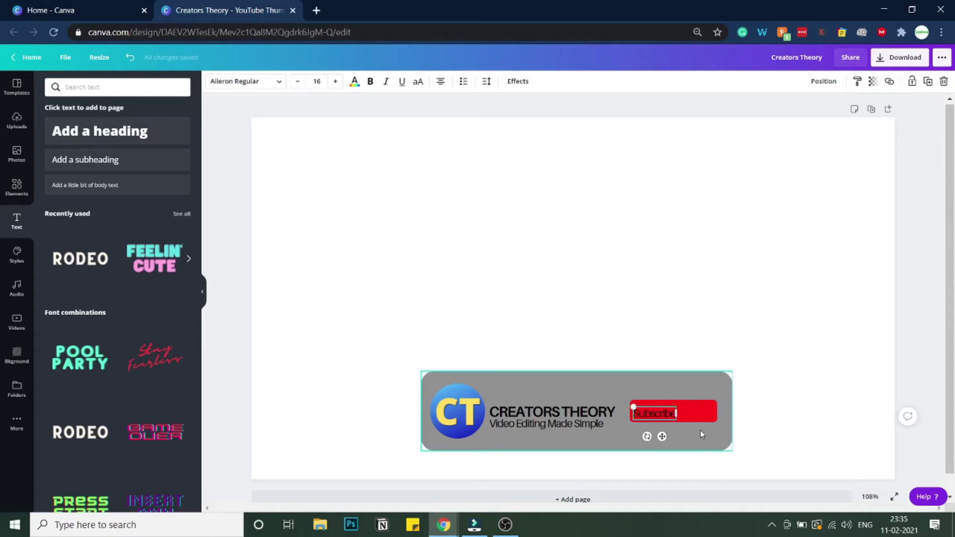
drag(677, 423, 686, 400)
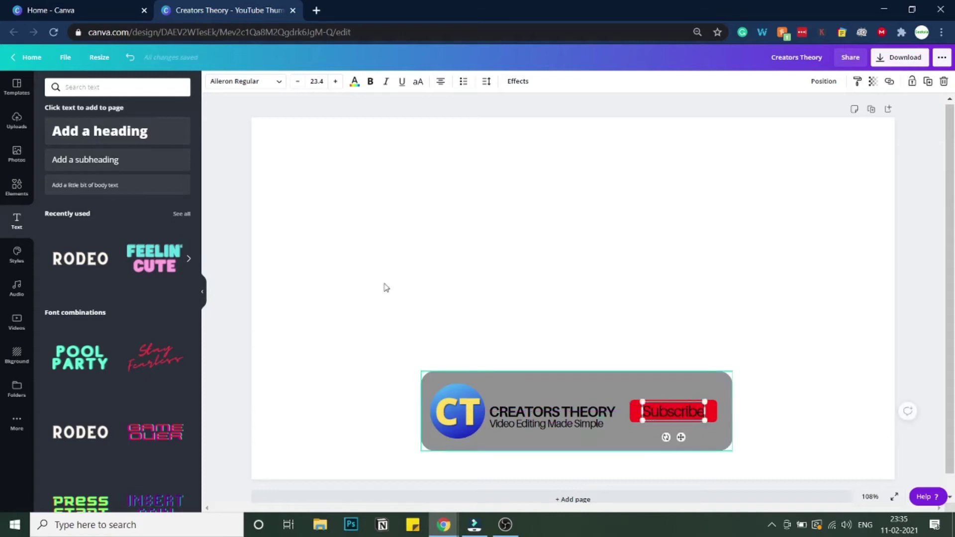
click(354, 81)
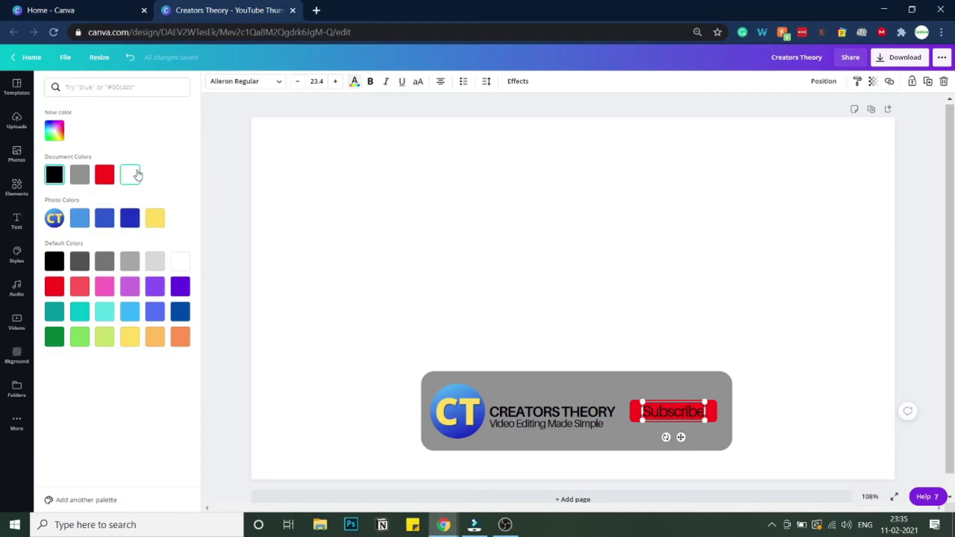
click(134, 178)
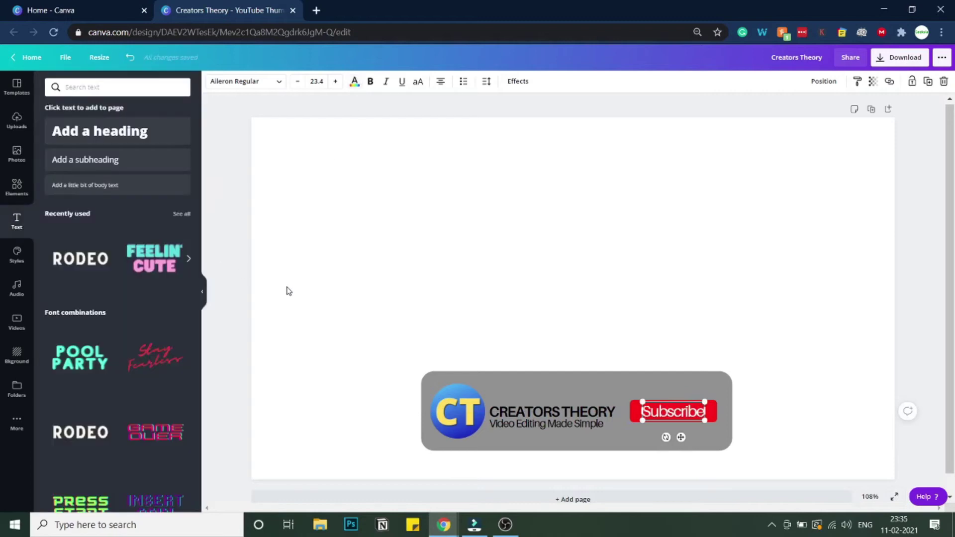
click(287, 290)
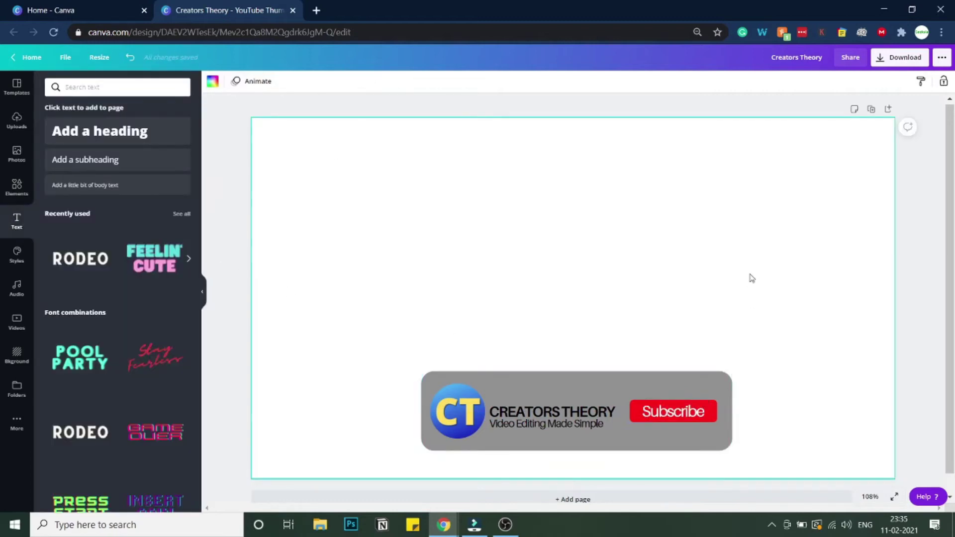
Change the banner background shape's fill from grey to white.
click(675, 386)
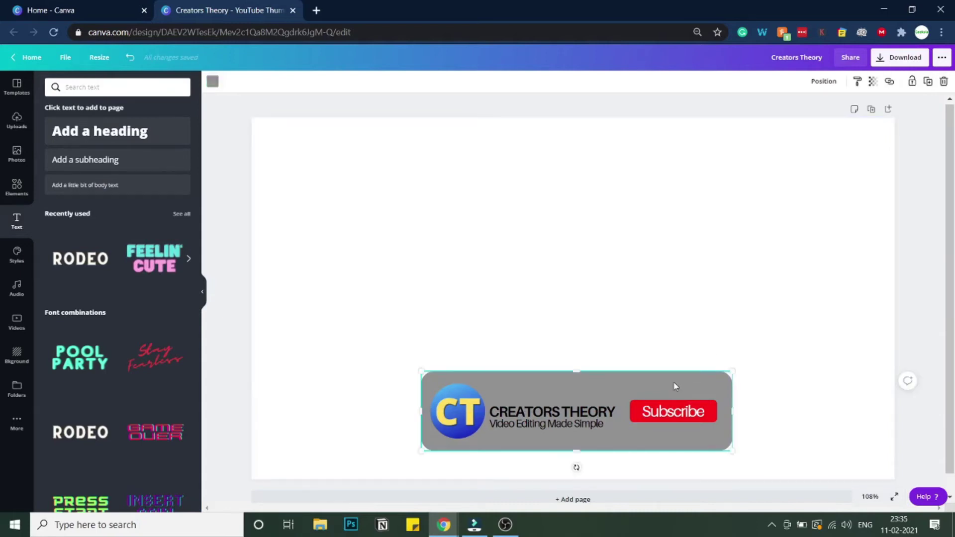
click(213, 81)
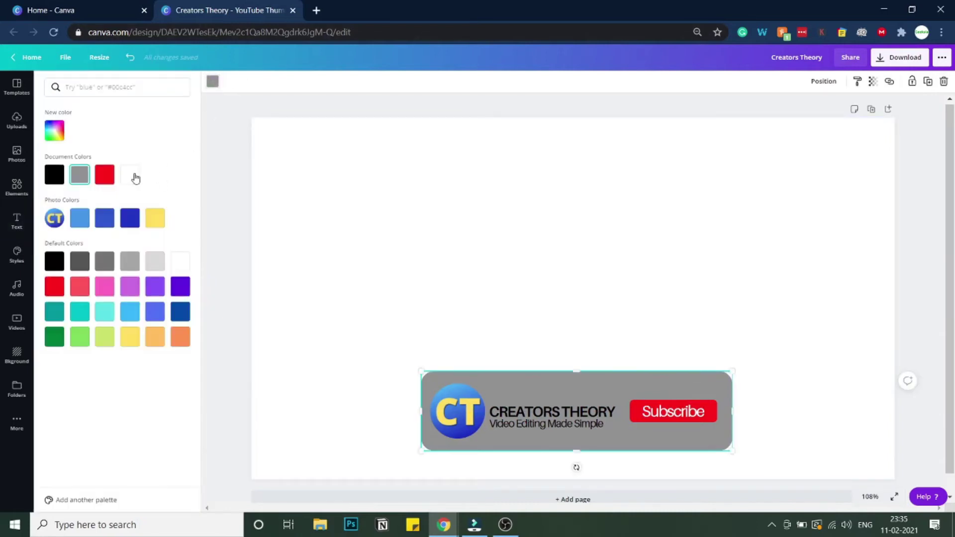
click(135, 178)
click(233, 229)
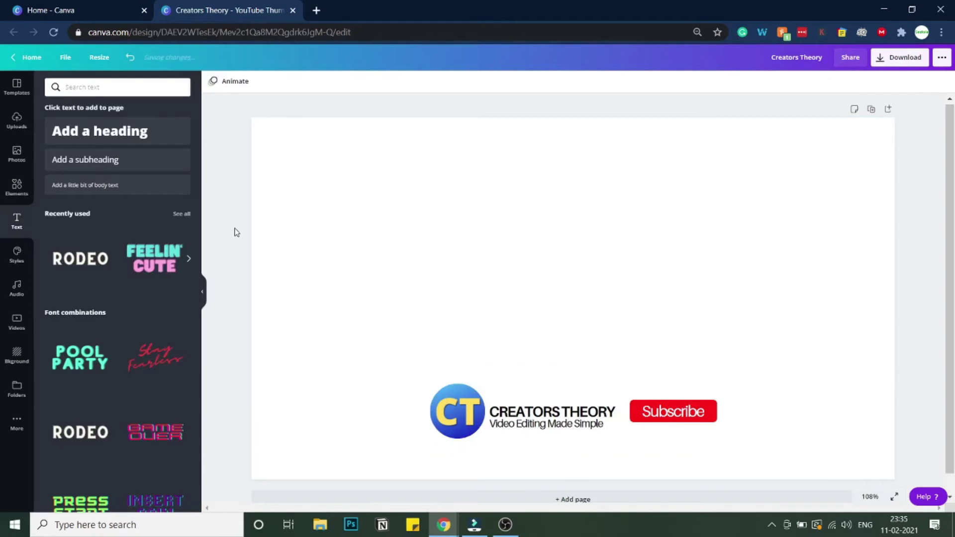
click(517, 388)
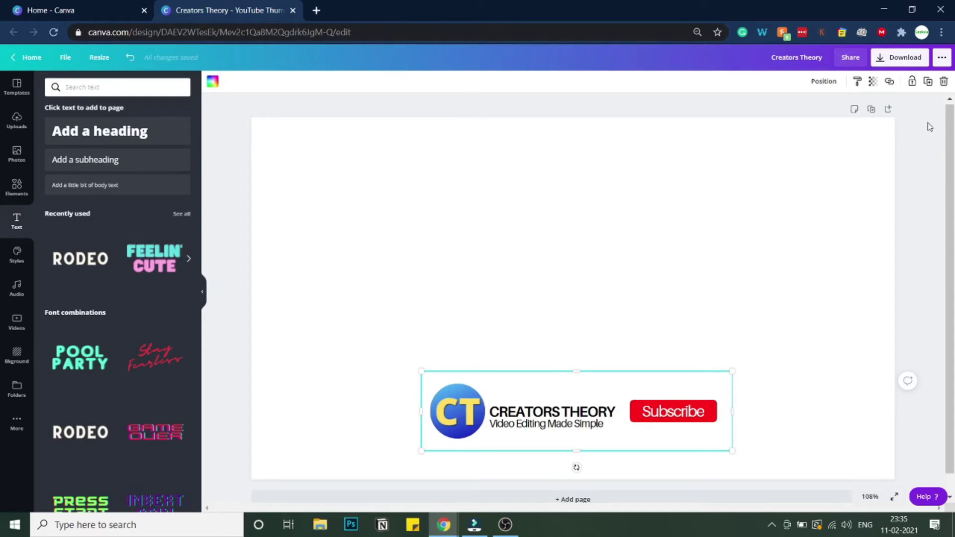
Download the Canva banner design as a PNG with a transparent background.
click(915, 60)
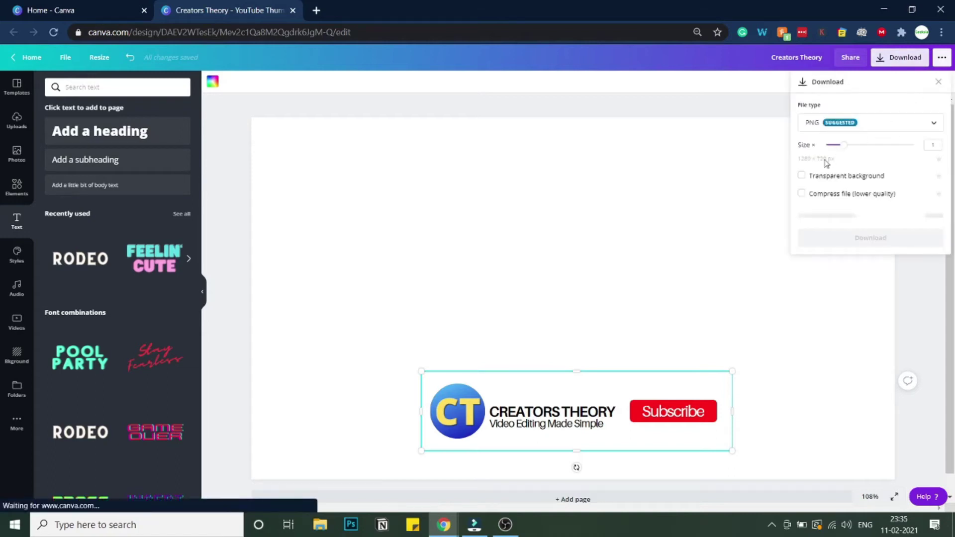
click(802, 177)
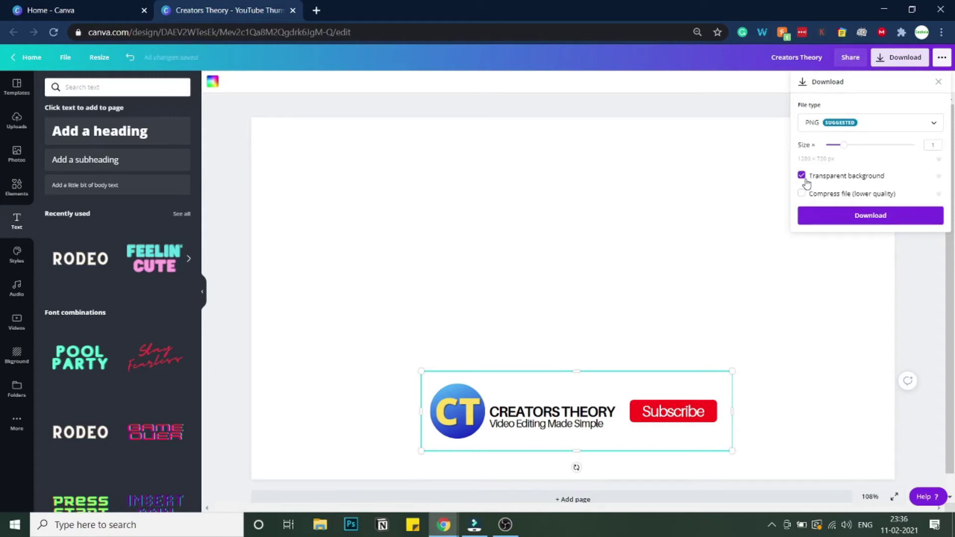
click(906, 217)
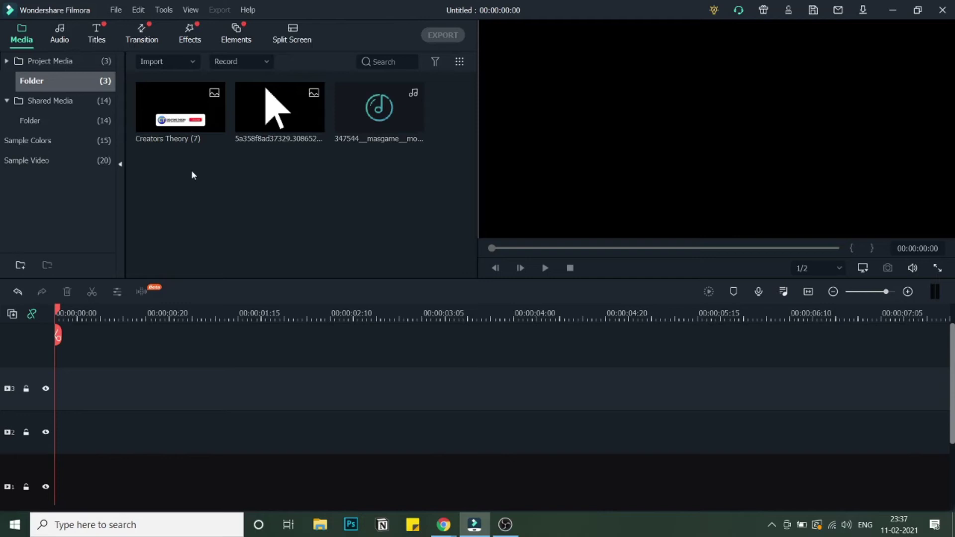
Add the Green sample colour clip to the timeline and move it down to track 1.
mouse_move(160, 118)
click(56, 144)
mouse_move(382, 208)
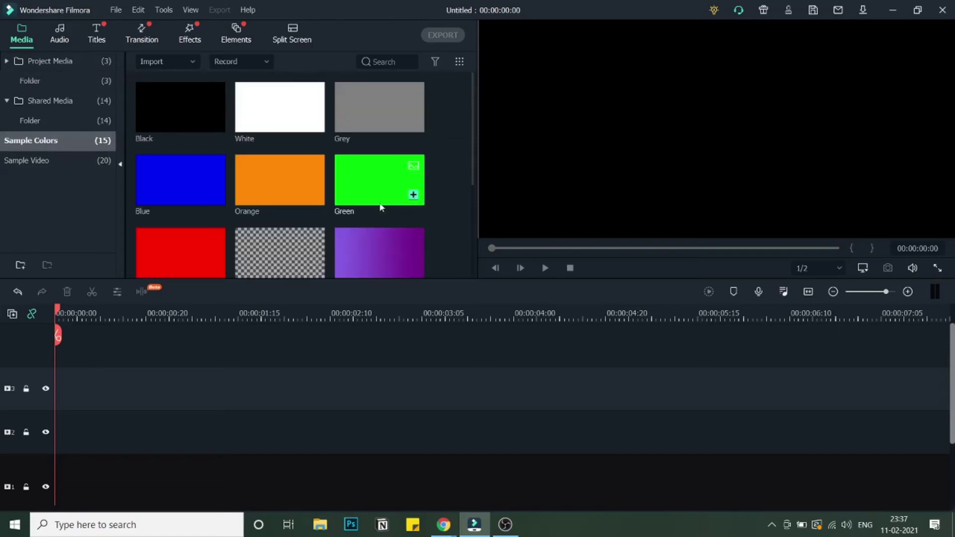
drag(376, 195, 55, 431)
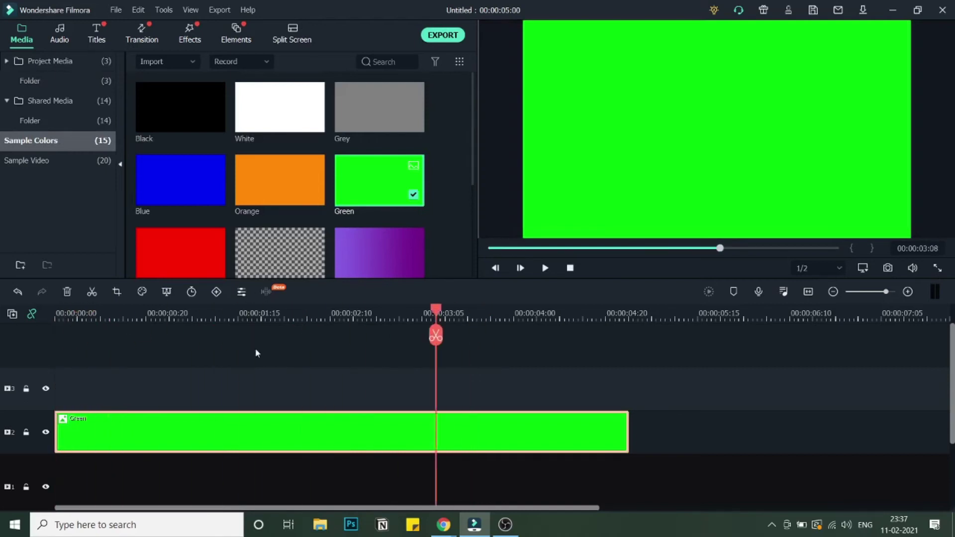
drag(109, 450, 88, 485)
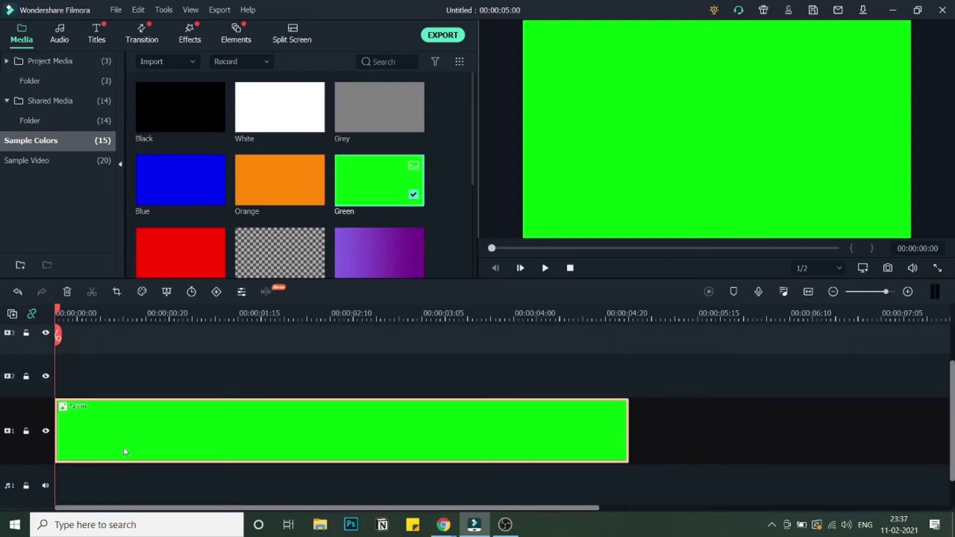
scroll(122, 407, up, 1)
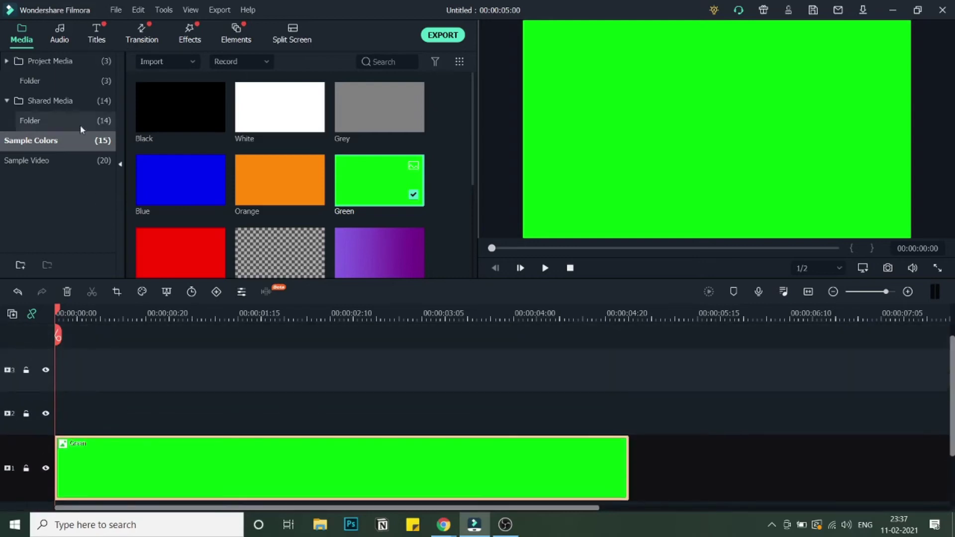
click(38, 92)
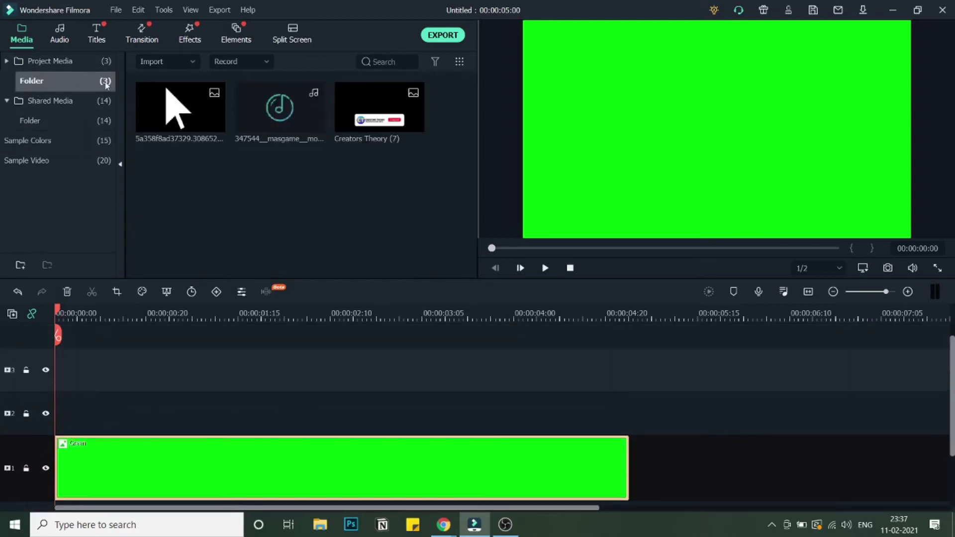
mouse_move(370, 122)
drag(371, 124, 77, 421)
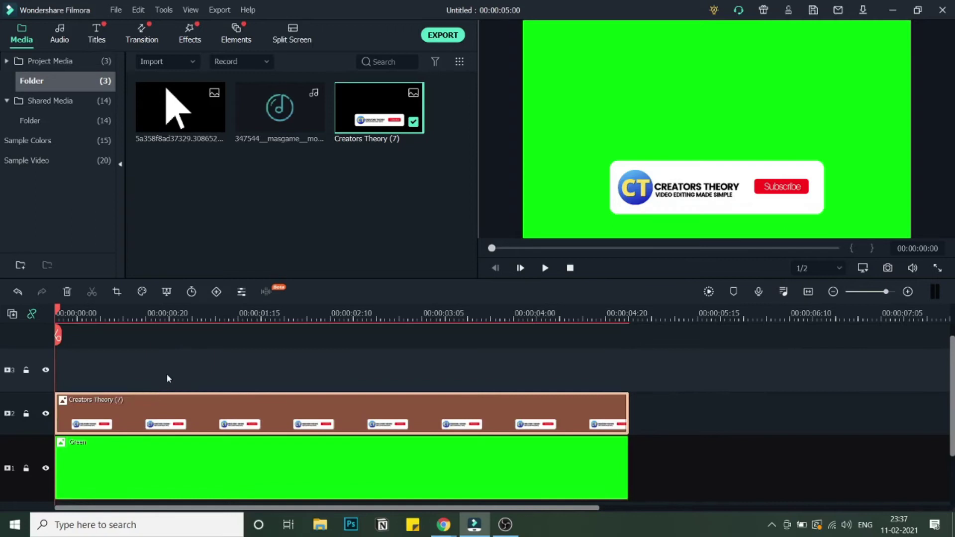
click(623, 458)
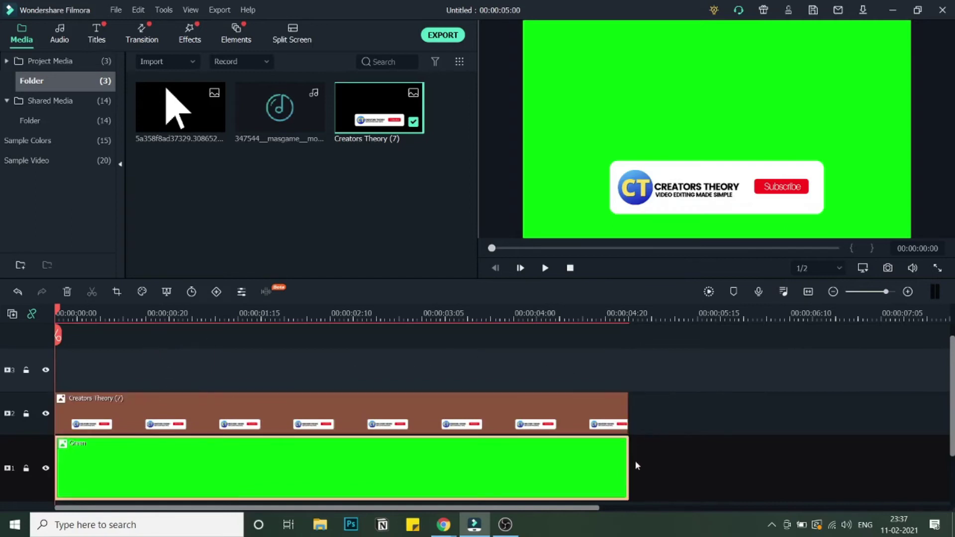
drag(688, 306, 630, 312)
click(476, 312)
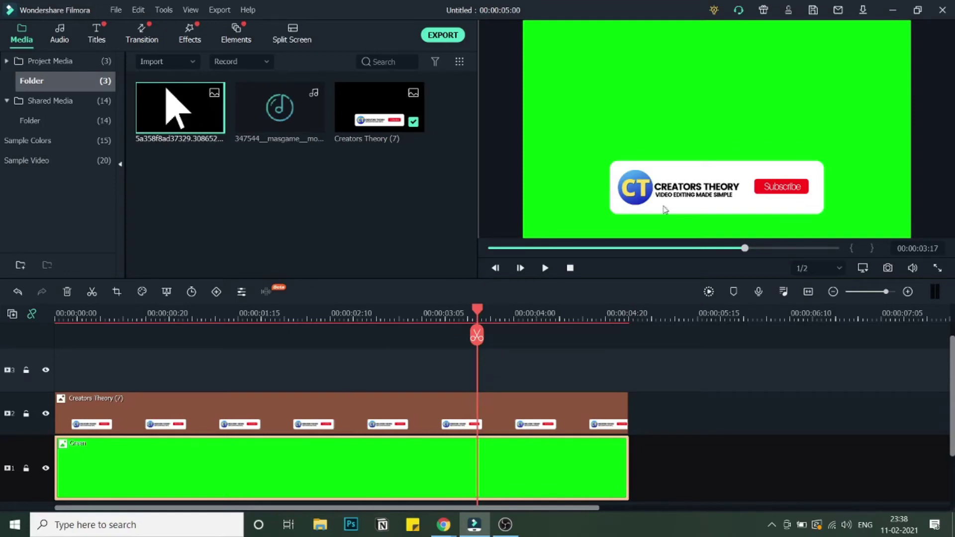
scroll(675, 318, down, 1)
drag(479, 313, 34, 291)
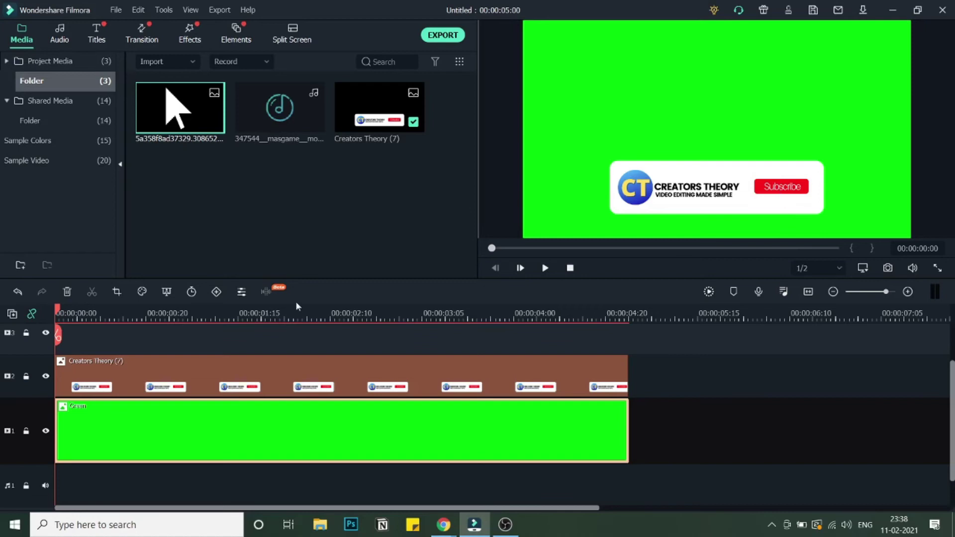
In the banner clip's custom animation, add a resting-position keyframe near 00:00:00:08.
drag(57, 312, 97, 314)
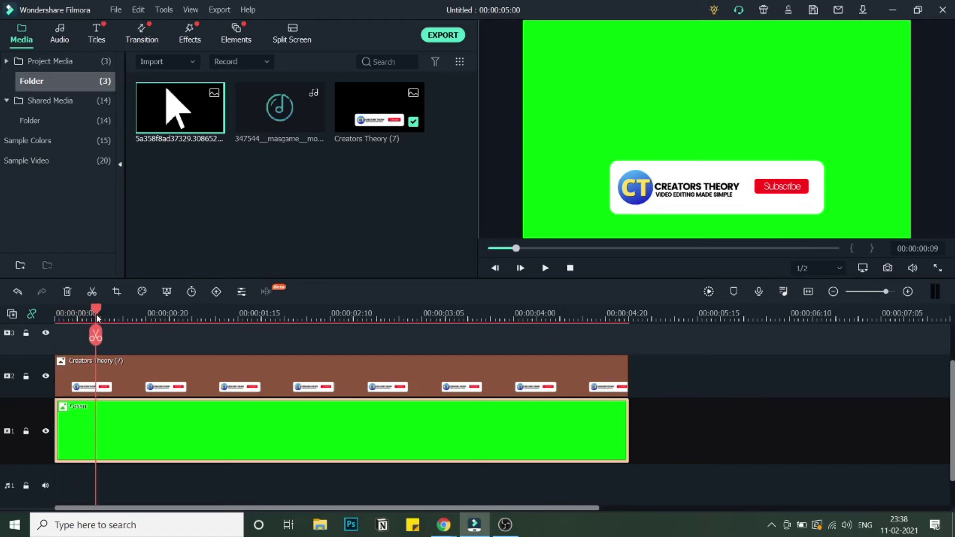
click(208, 374)
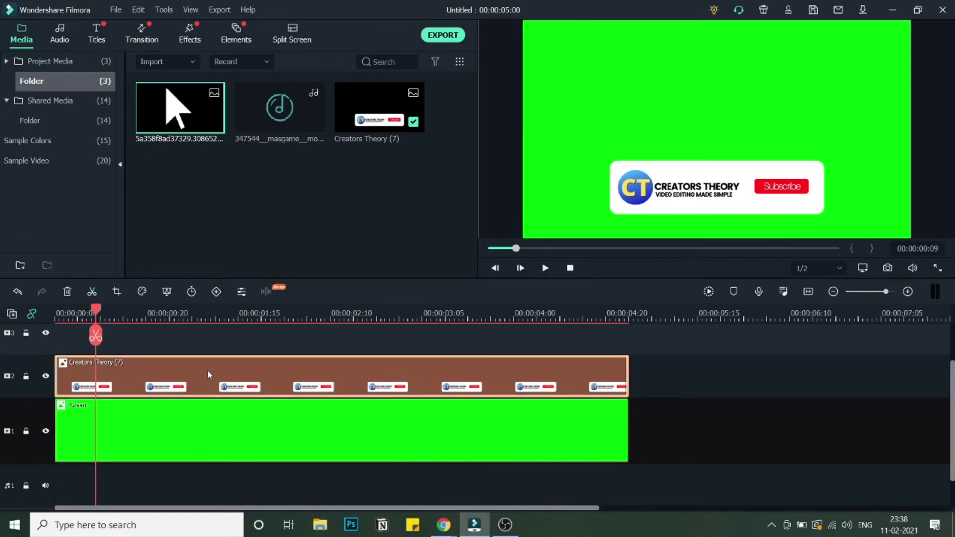
double_click(207, 370)
right_click(207, 370)
click(186, 373)
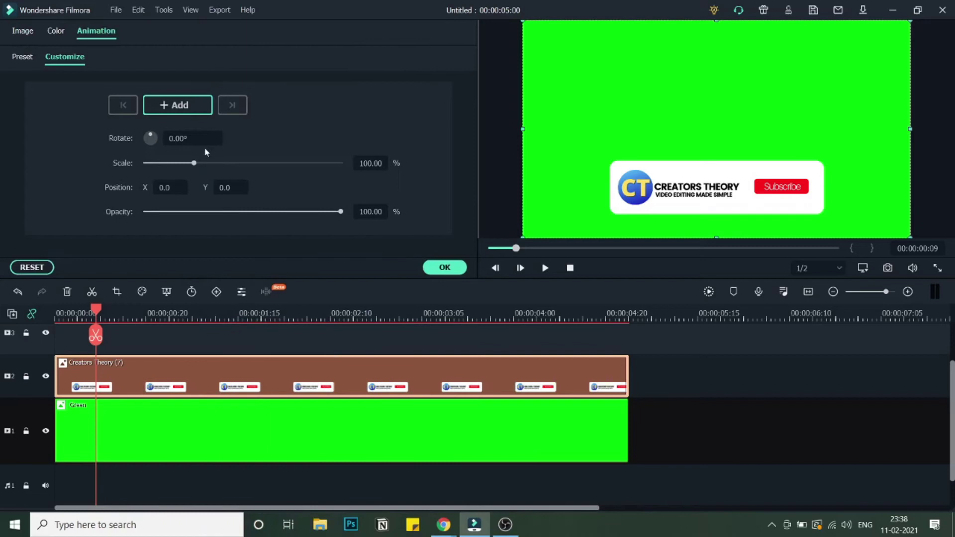
click(173, 111)
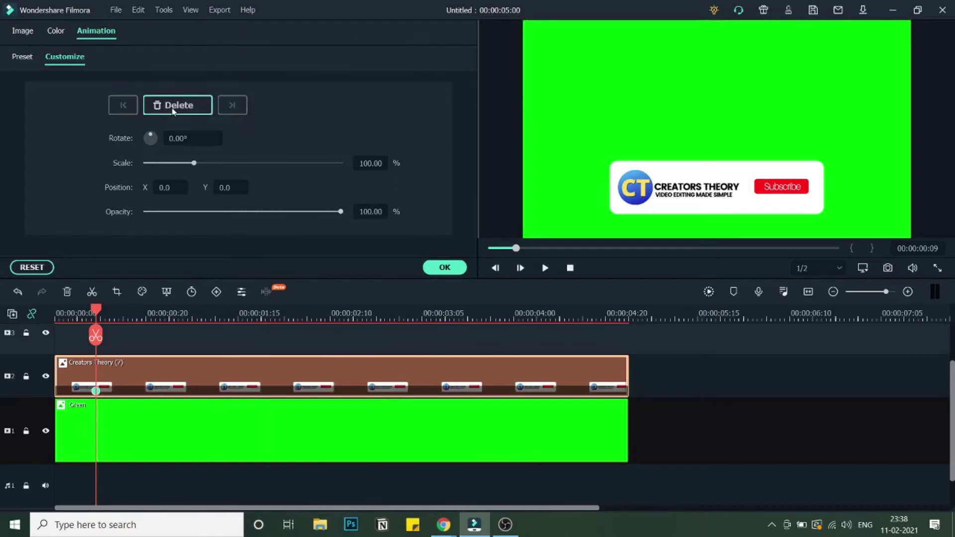
At the clip start, keyframe the banner dragged below the frame to Y -177.4, then confirm.
drag(96, 312, 59, 311)
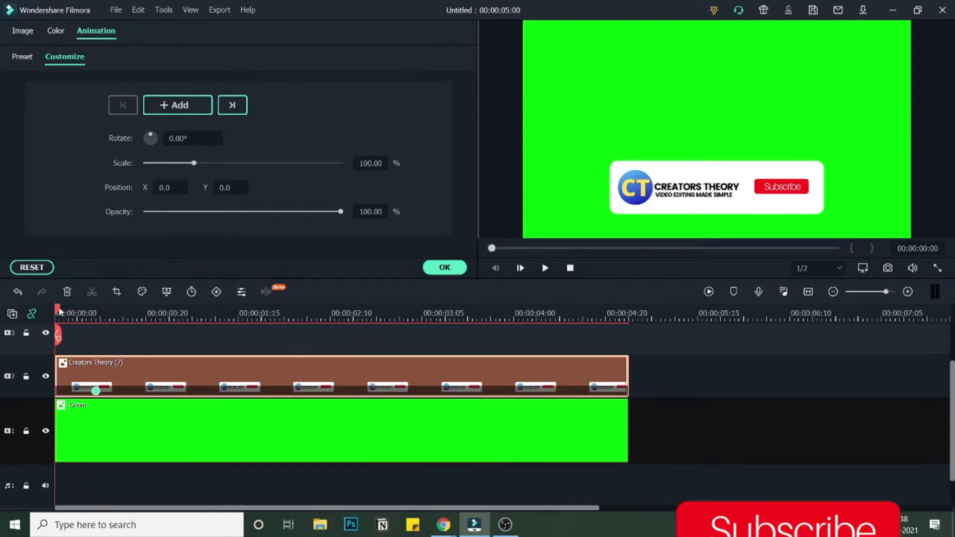
click(723, 120)
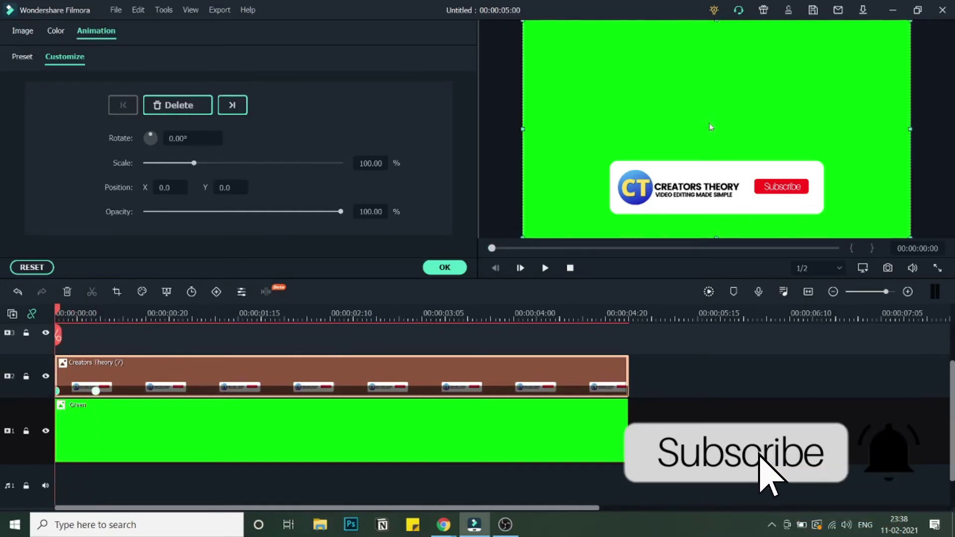
drag(690, 94, 694, 185)
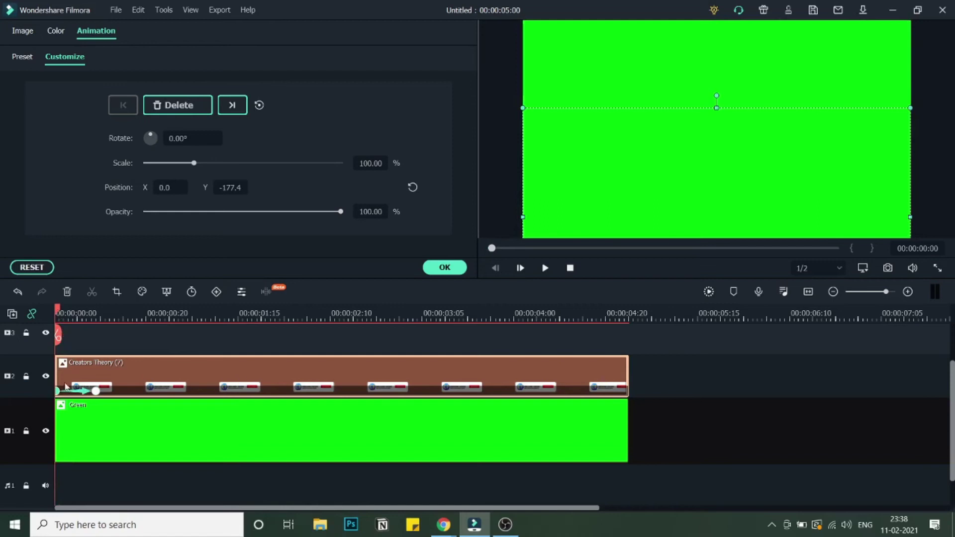
click(58, 313)
drag(58, 312, 105, 319)
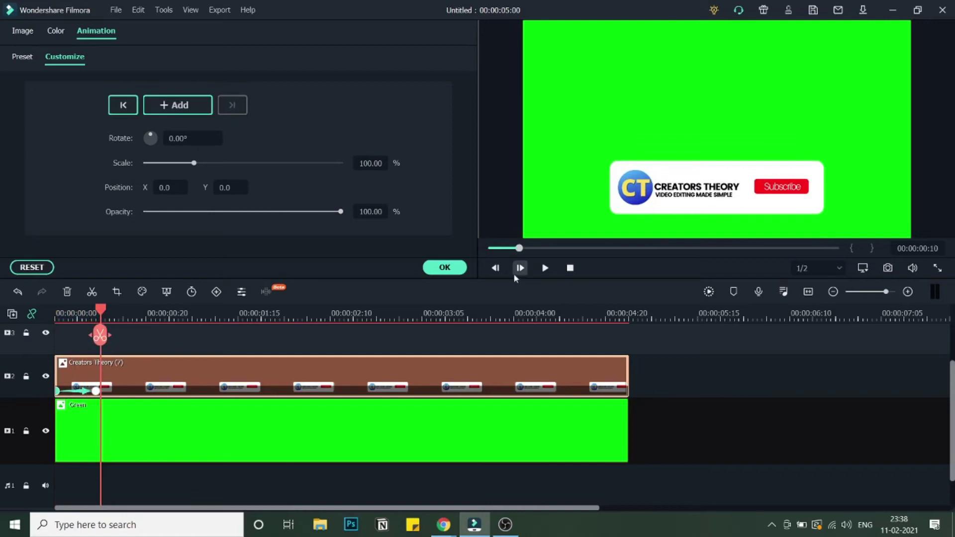
click(444, 268)
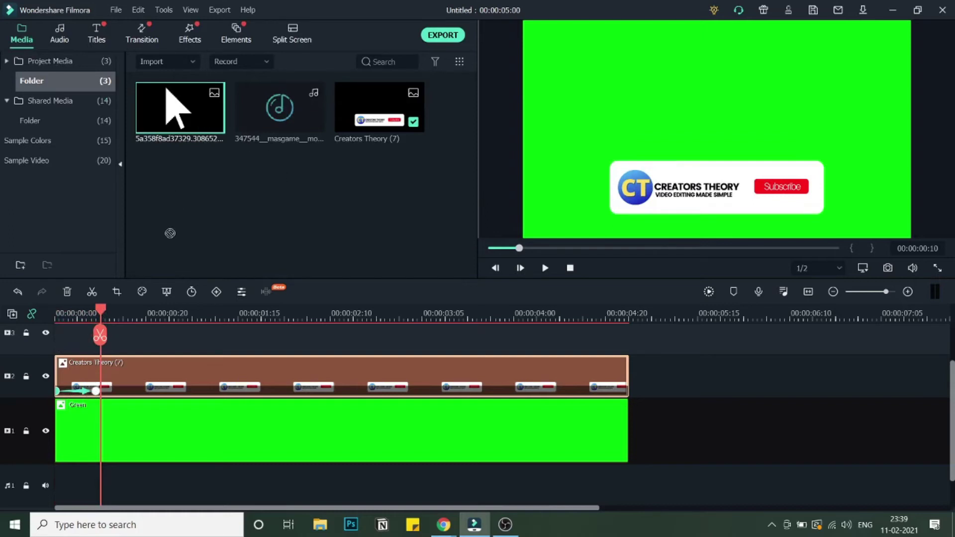
Put the cursor image on track 3, trim it to end with the banner, and shrink it.
drag(127, 371, 115, 346)
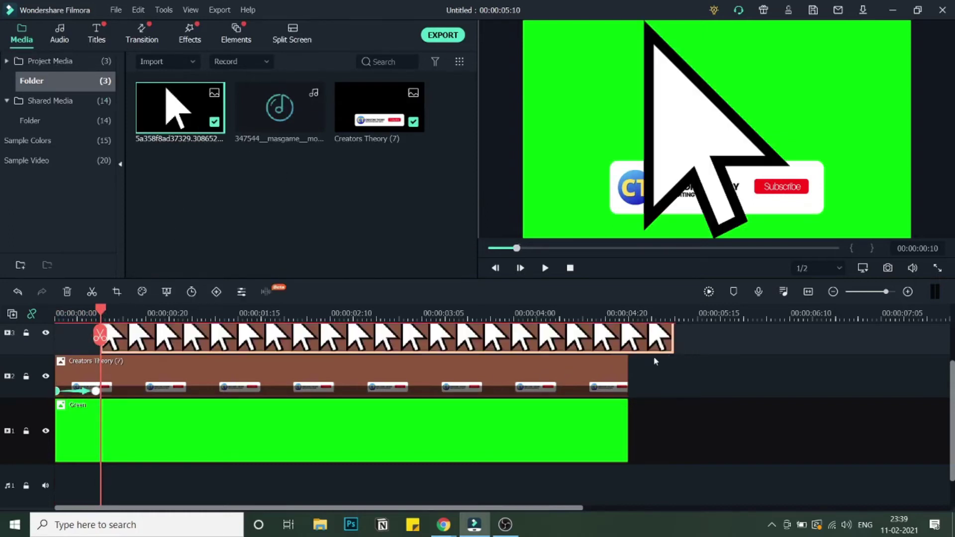
drag(674, 345, 628, 344)
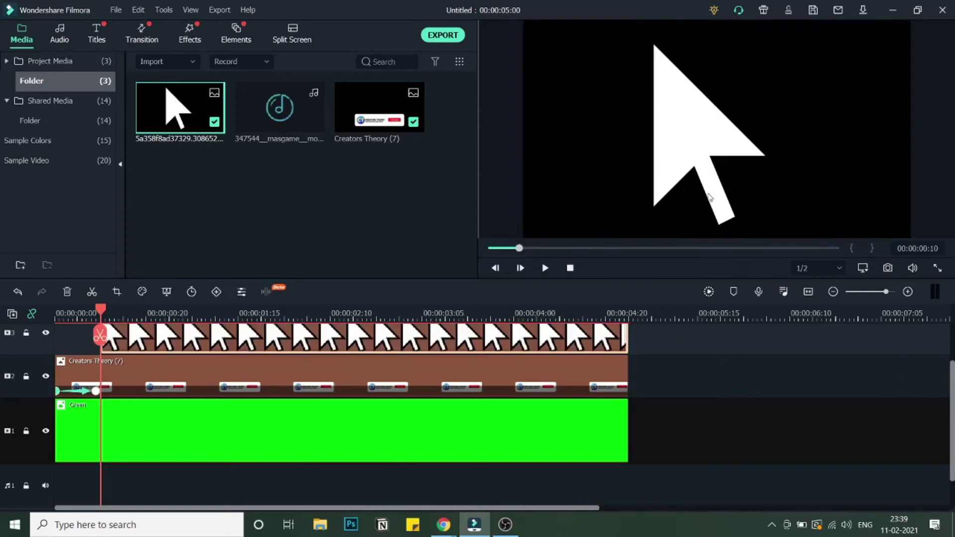
drag(643, 22, 762, 198)
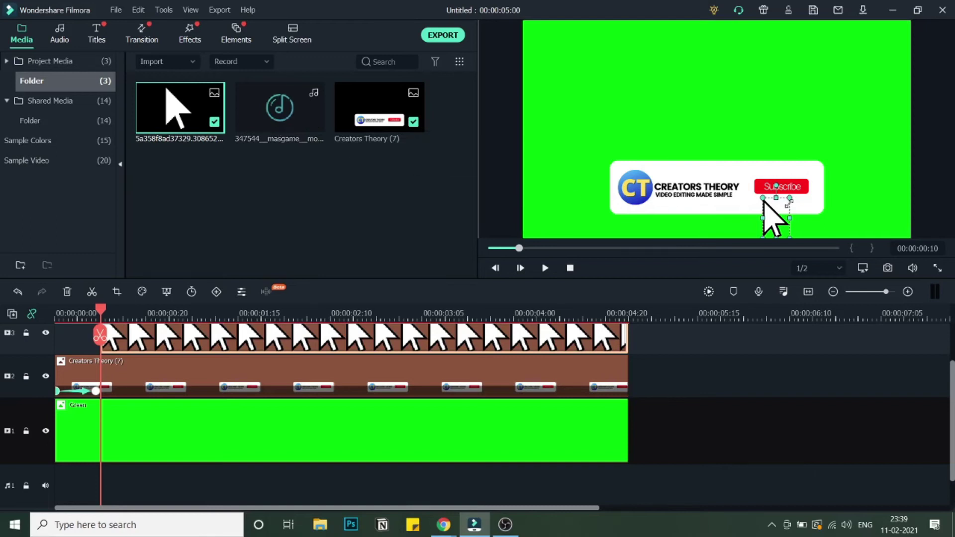
Shrink the cursor further, place it on the Subscribe button, and scrub ahead to check.
drag(789, 198, 806, 228)
drag(802, 221, 791, 198)
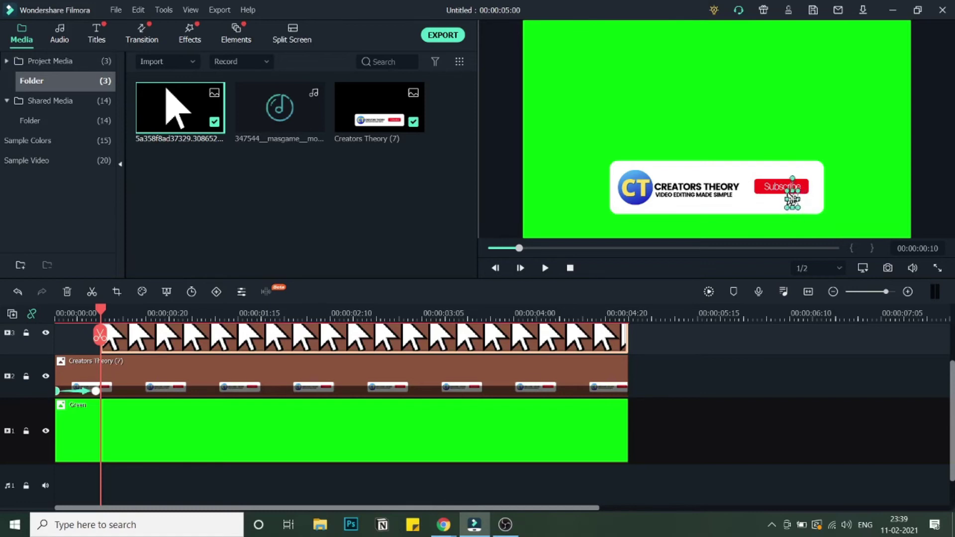
click(815, 233)
click(791, 199)
scroll(174, 374, up, 1)
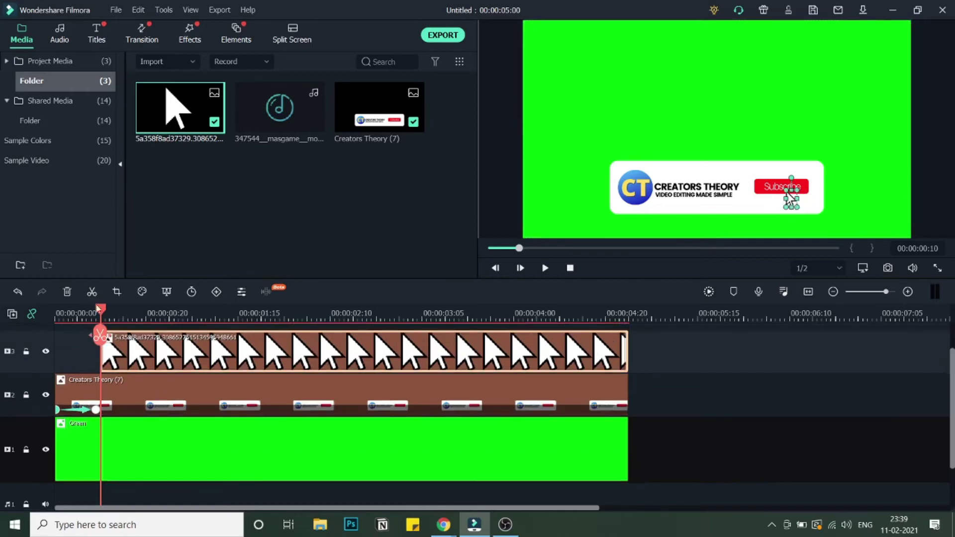
drag(102, 314, 165, 340)
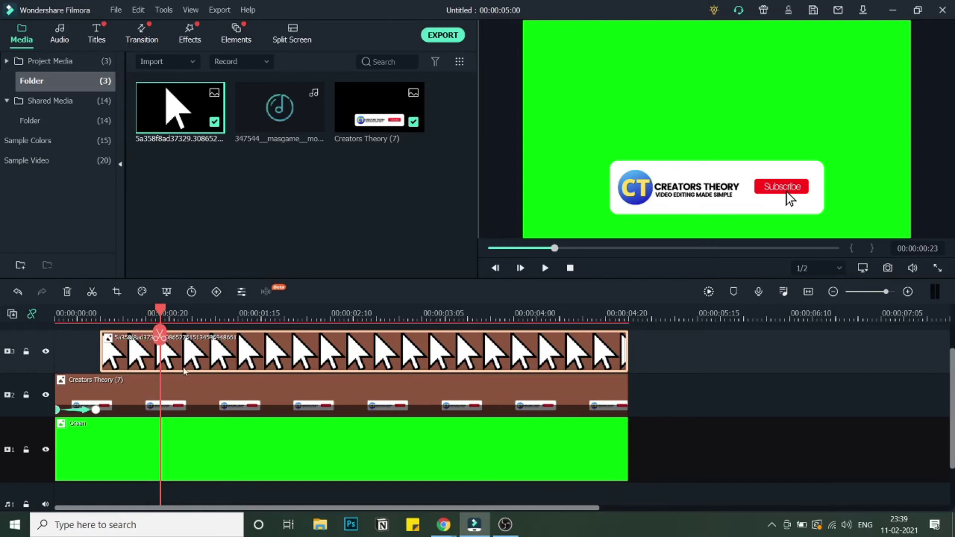
Keyframe the cursor on Subscribe, and at 00:00:00:14 offset it down-right so it glides in.
double_click(197, 358)
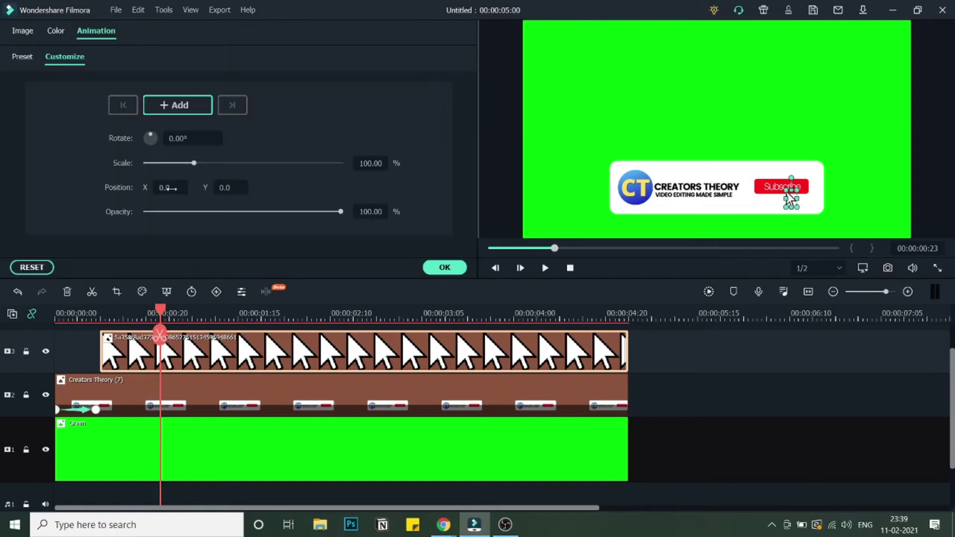
click(178, 105)
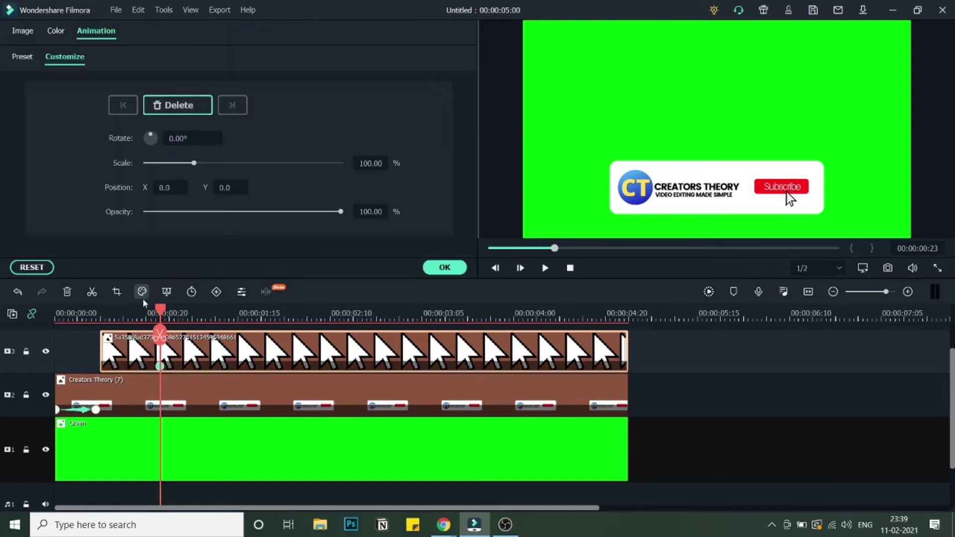
drag(161, 312, 101, 316)
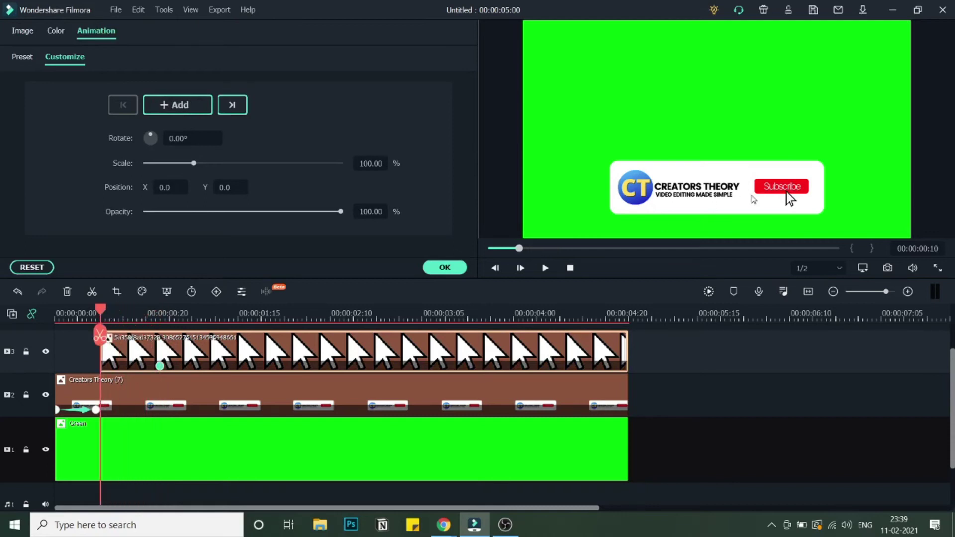
drag(792, 196, 889, 253)
Set the cursor's scale to 90% at 00:00:01:03, then start re-entering scale at 00:00:01:05.
drag(100, 335, 169, 333)
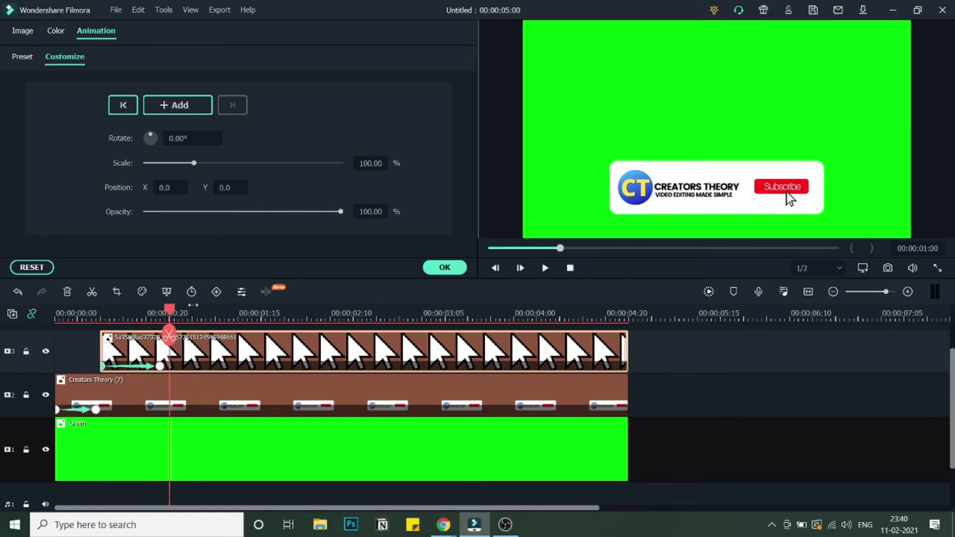
drag(171, 312, 184, 313)
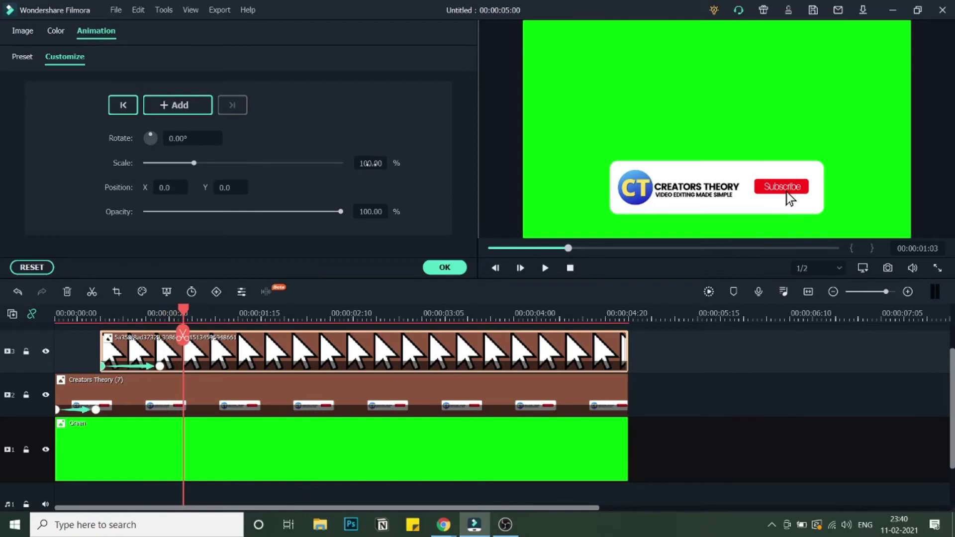
click(368, 163)
text(90)
key(Return)
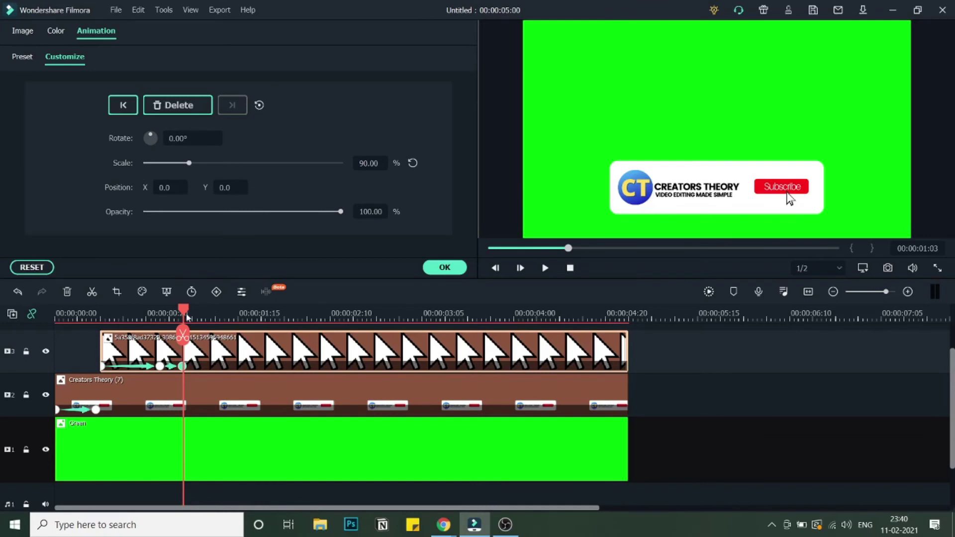
drag(183, 313, 196, 317)
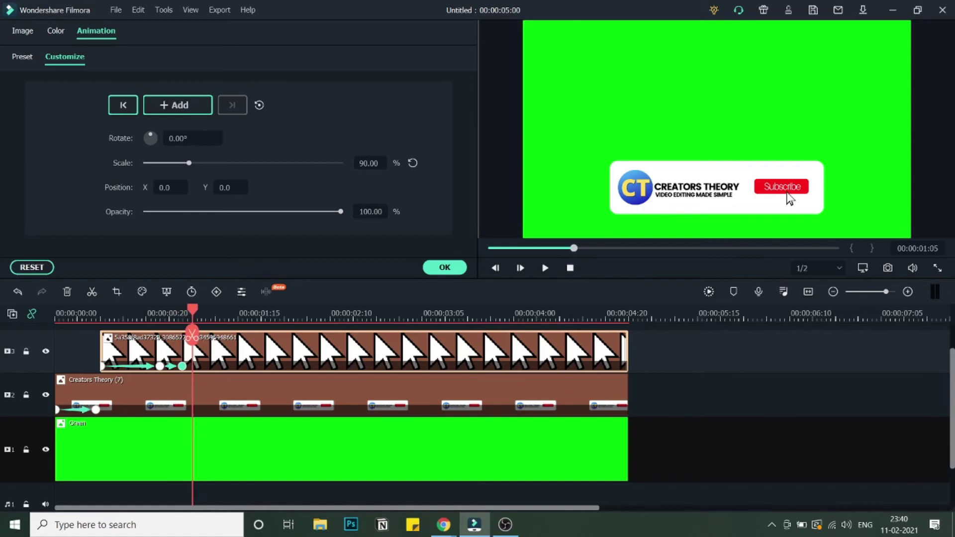
click(369, 163)
text(1)
Confirm the cursor animation, play it back, and nudge the cursor's keyframe slightly later.
click(444, 269)
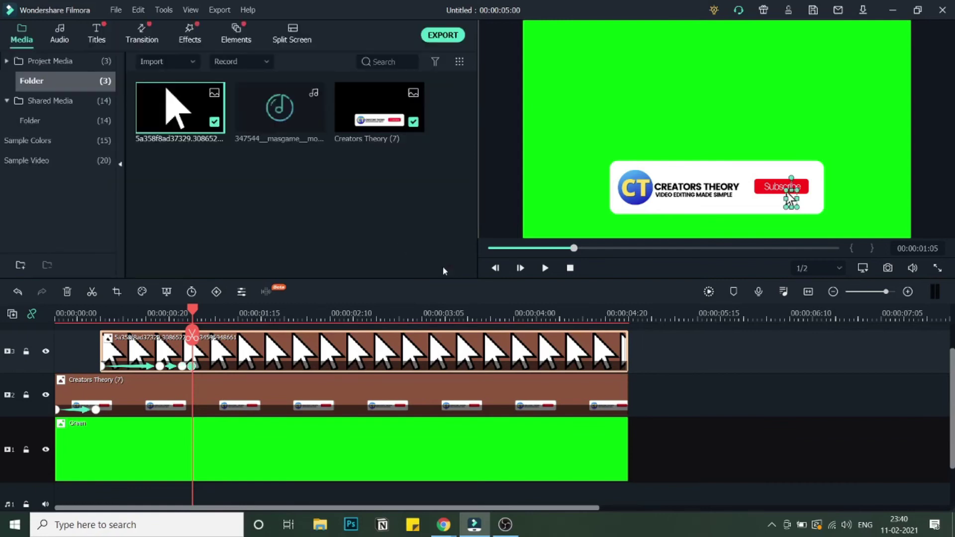
drag(190, 318, 39, 302)
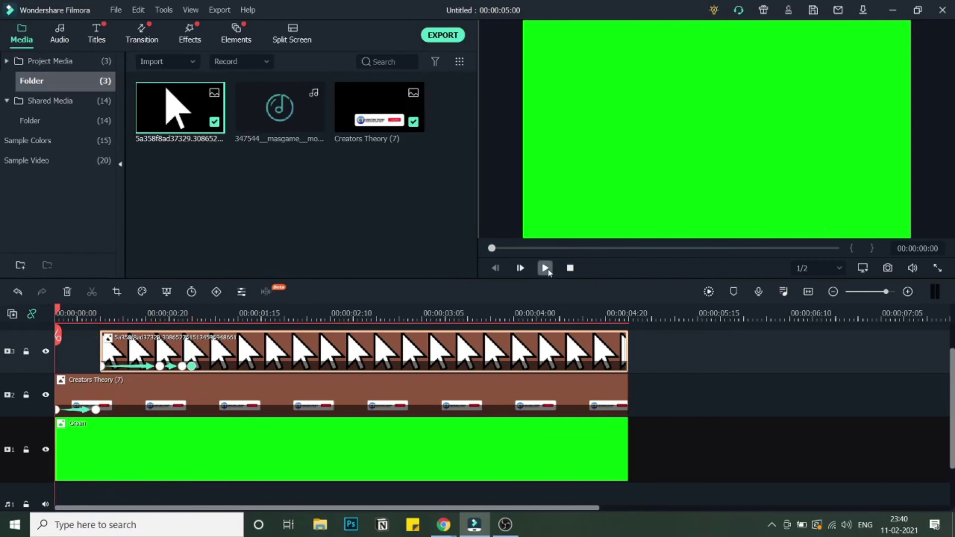
click(545, 268)
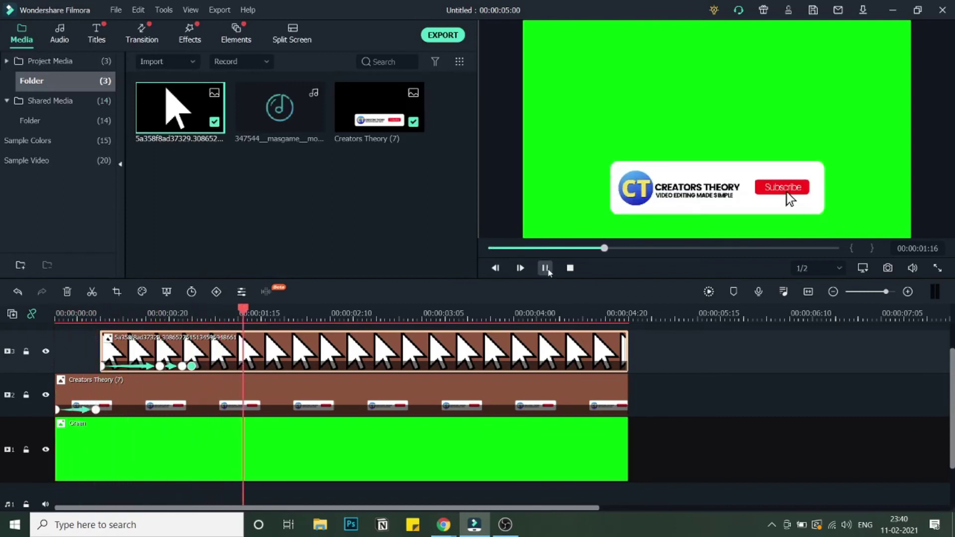
click(545, 268)
click(192, 366)
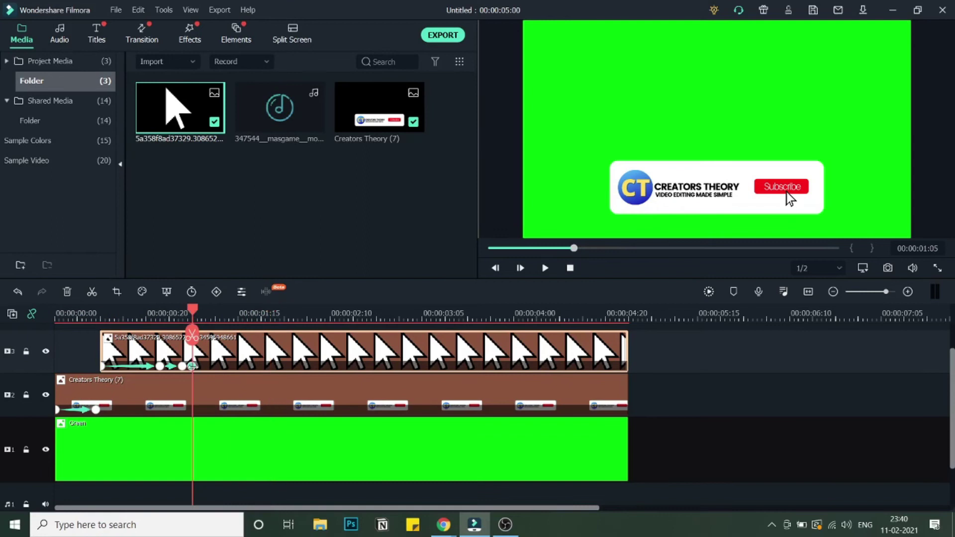
drag(192, 367, 198, 366)
click(183, 367)
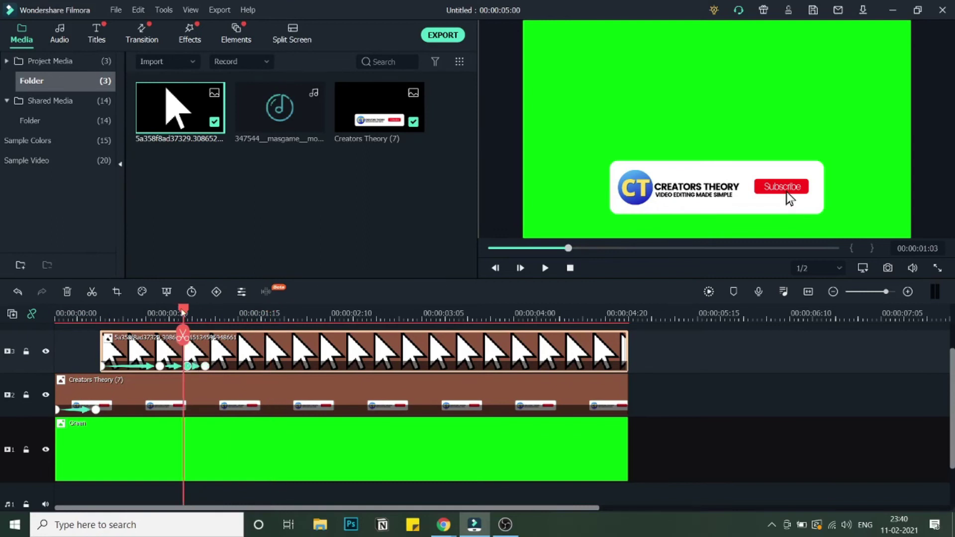
Replay from 00:00:00:21, shift the cursor keyframe later again, and rewatch the result.
drag(184, 310, 151, 311)
click(544, 270)
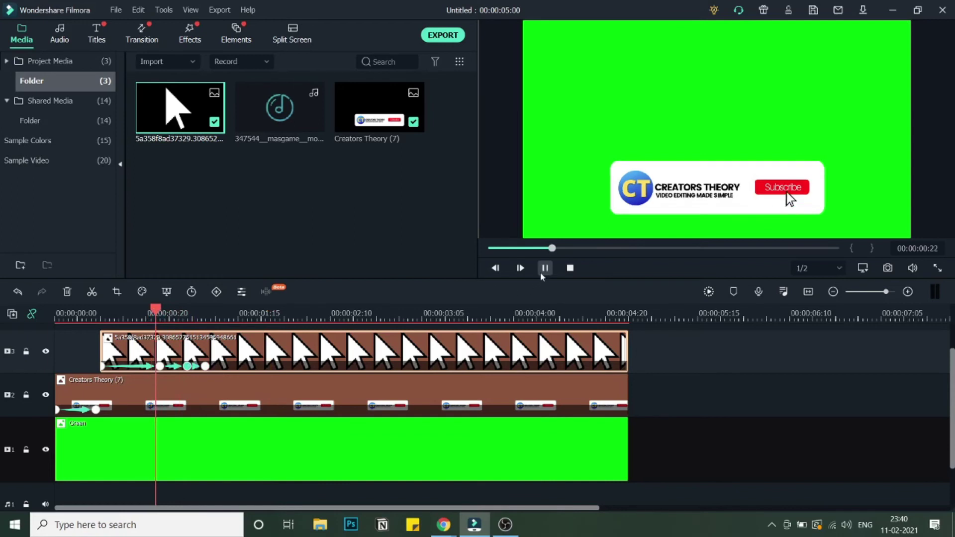
click(545, 268)
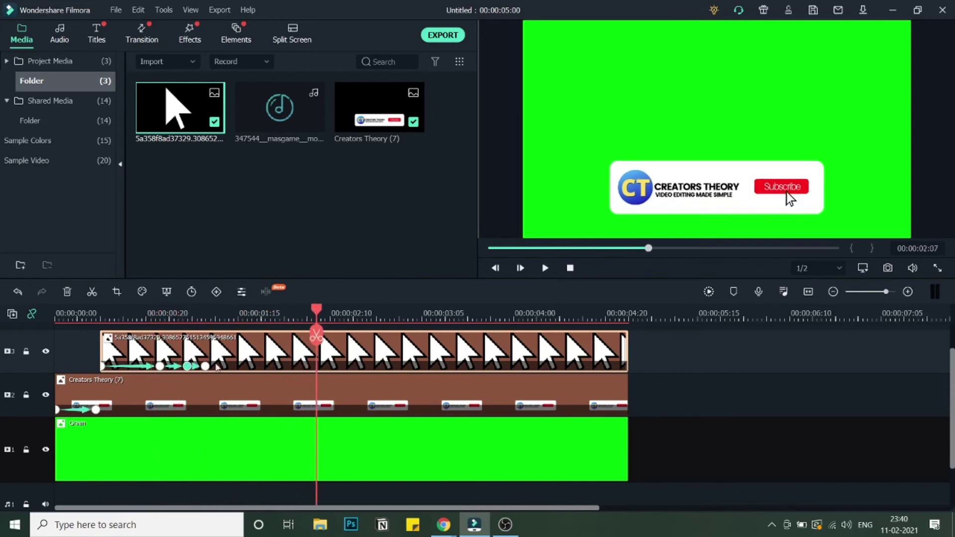
scroll(262, 314, up, 1)
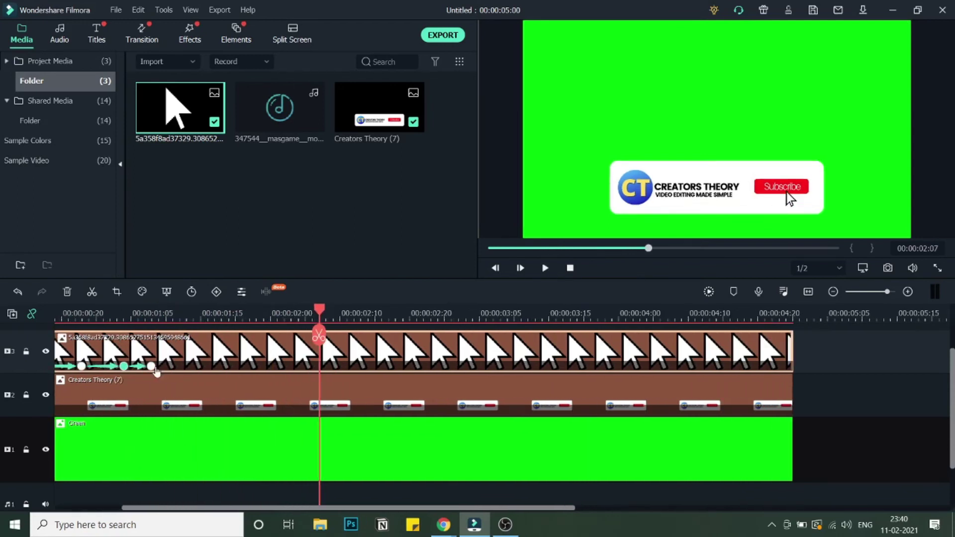
mouse_move(152, 366)
mouse_down()
mouse_move(173, 367)
mouse_move(137, 366)
mouse_up()
click(75, 314)
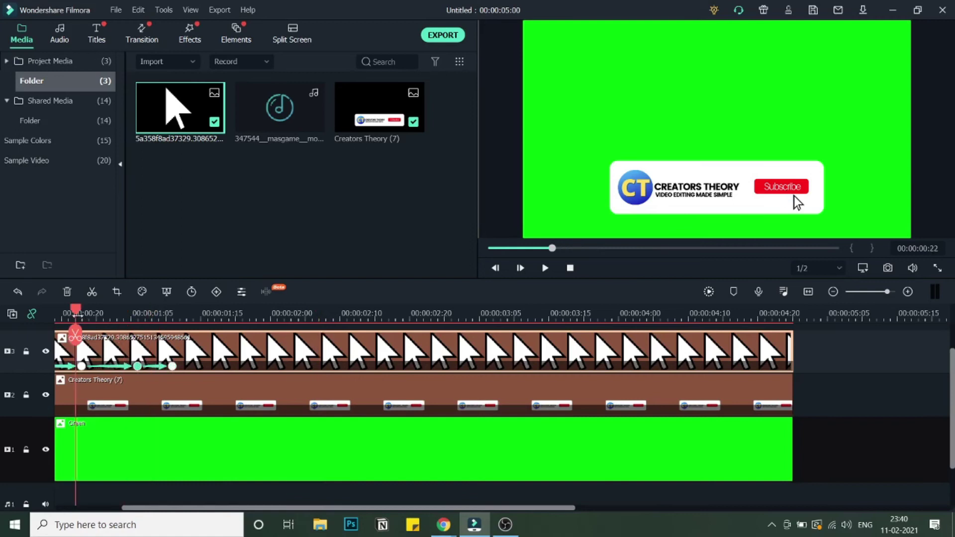
click(545, 268)
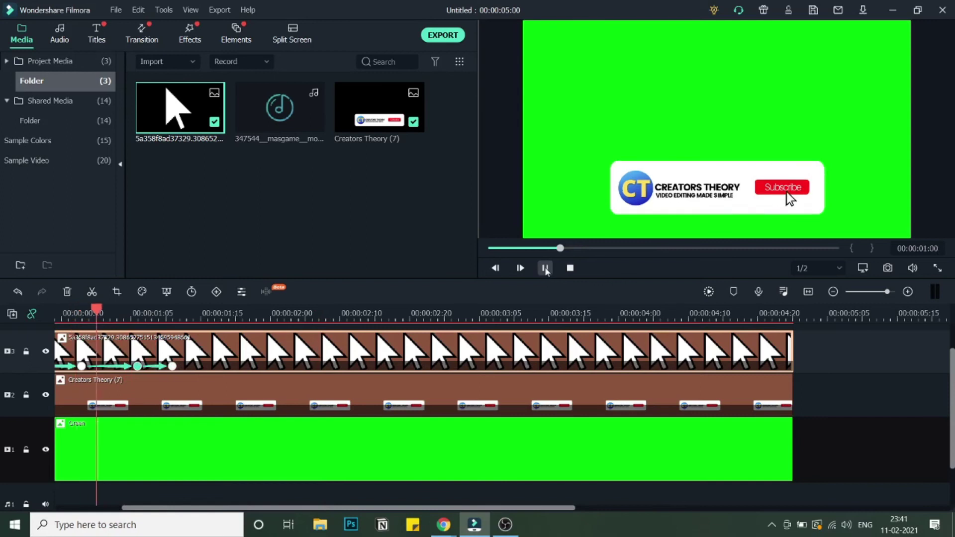
click(545, 269)
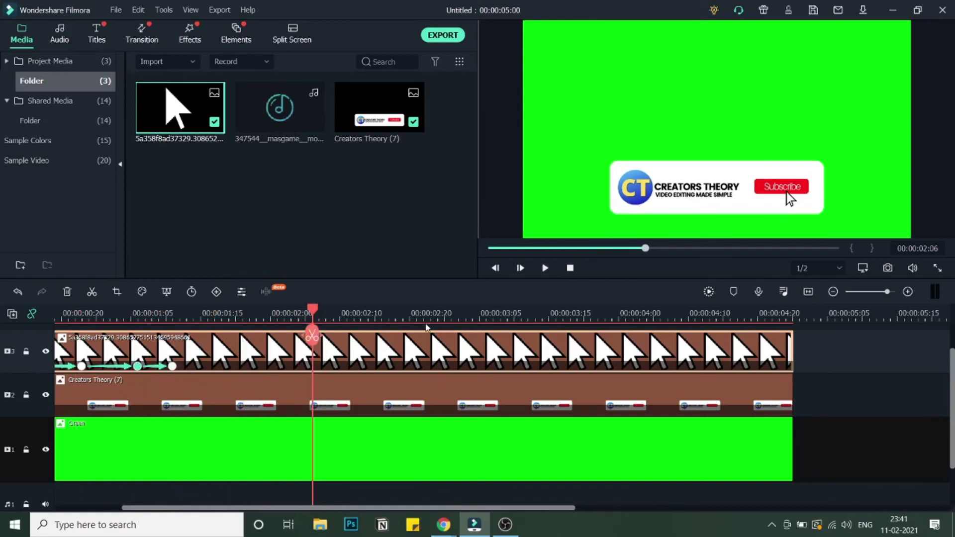
scroll(358, 310, down, 2)
scroll(357, 311, down, 2)
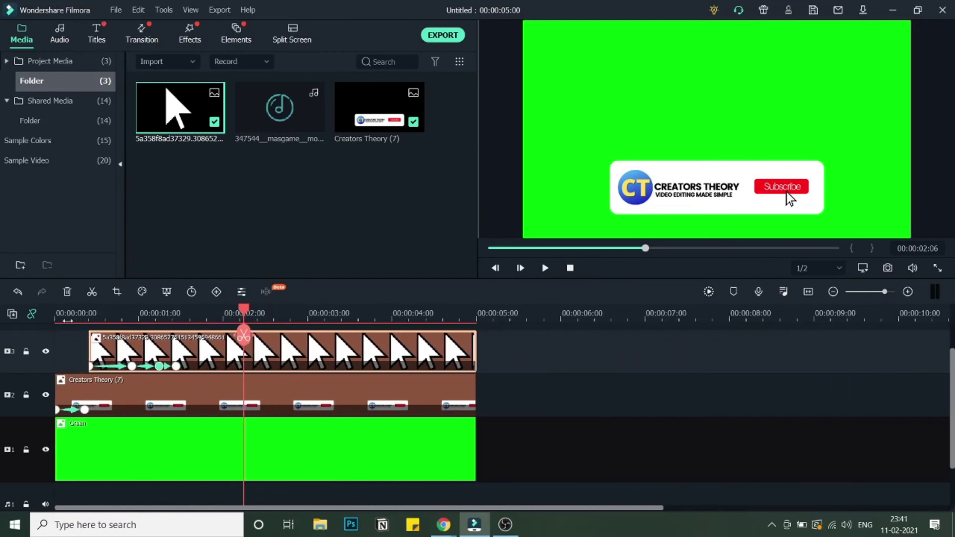
drag(56, 314, 438, 372)
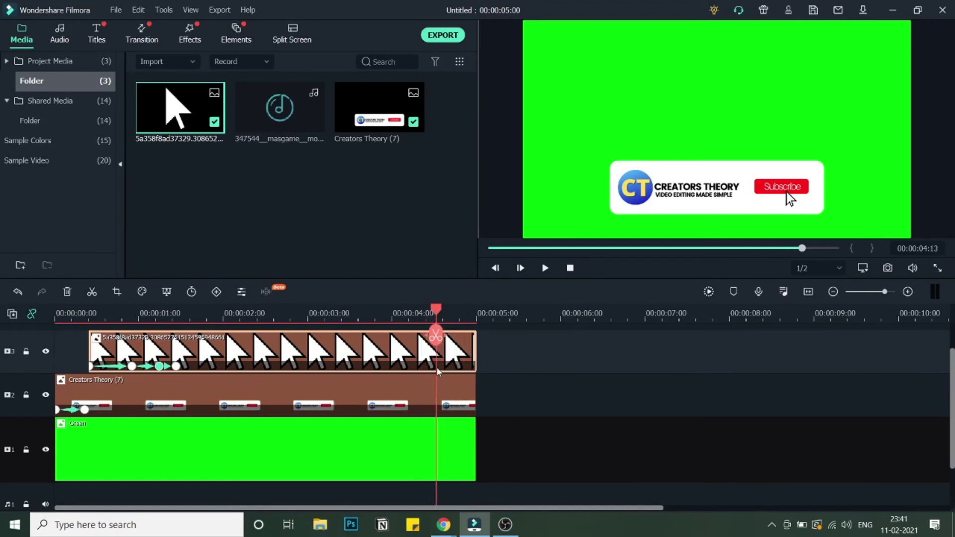
click(449, 358)
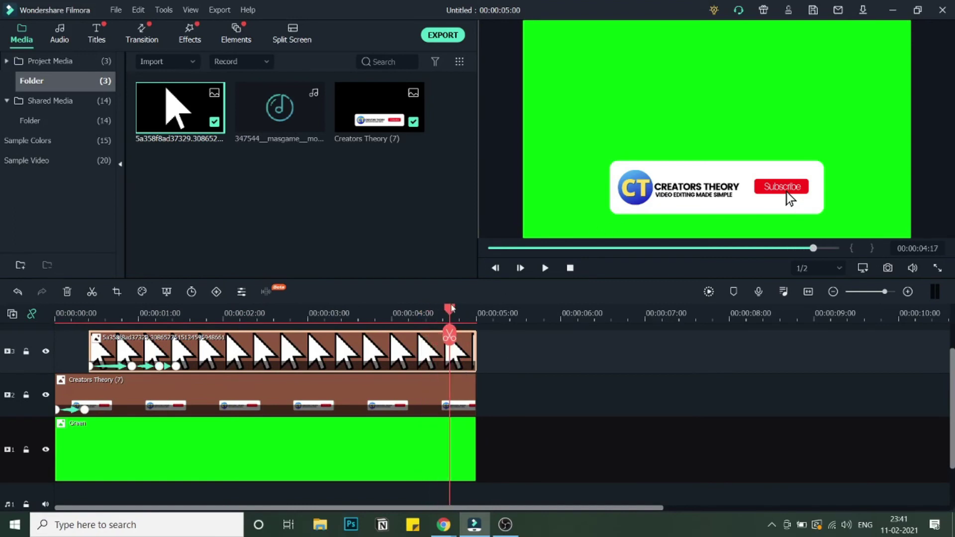
Keyframe the cursor at 00:00:04:17 and move it down-right off Subscribe by 00:00:04:24.
double_click(460, 359)
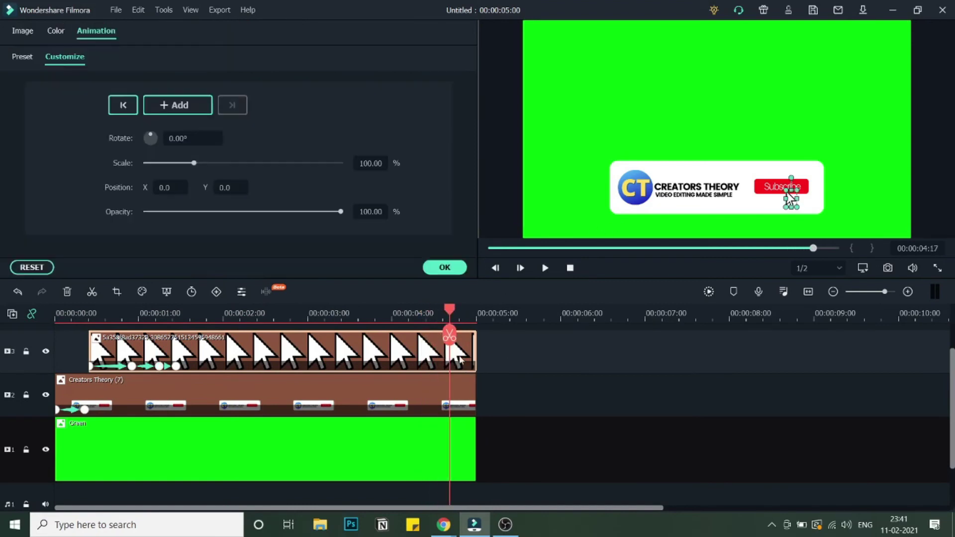
click(188, 112)
drag(450, 322, 476, 324)
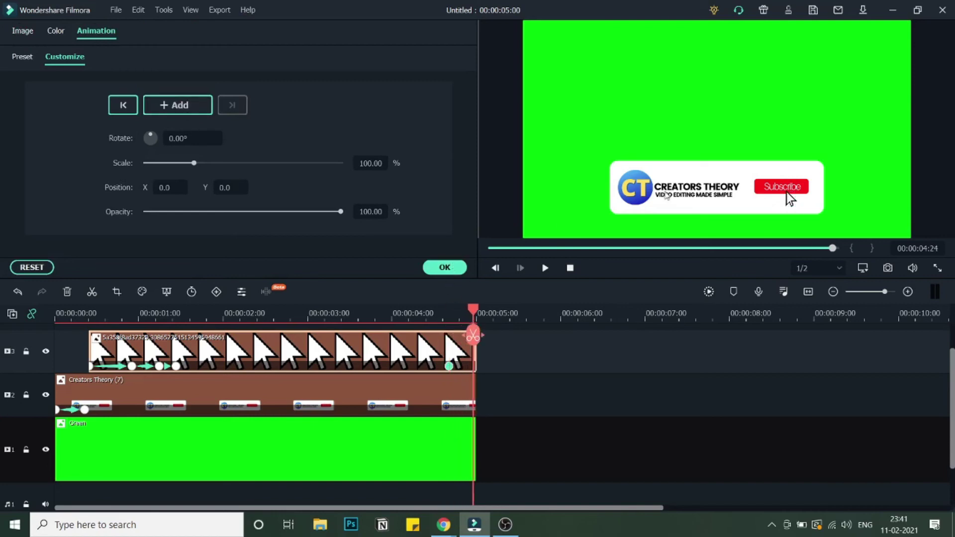
drag(786, 193, 861, 270)
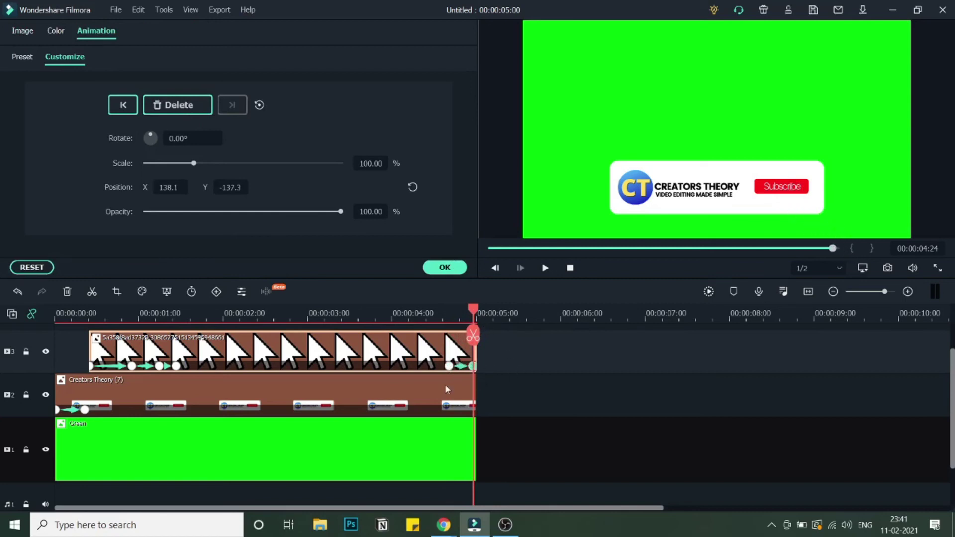
drag(473, 310, 450, 312)
Keyframe the banner at 00:00:04:17 and slide it down to Y -161.4 by 00:00:04:24.
click(464, 389)
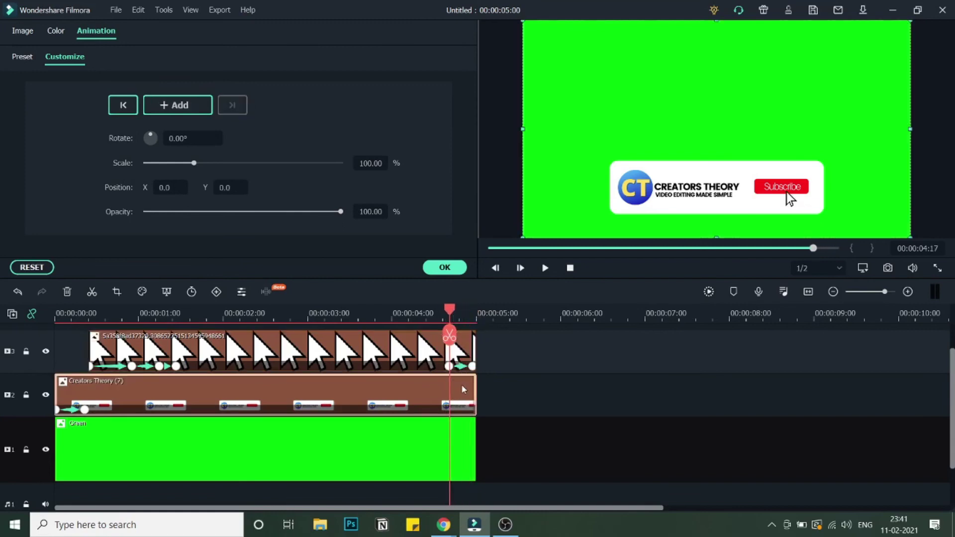
click(194, 113)
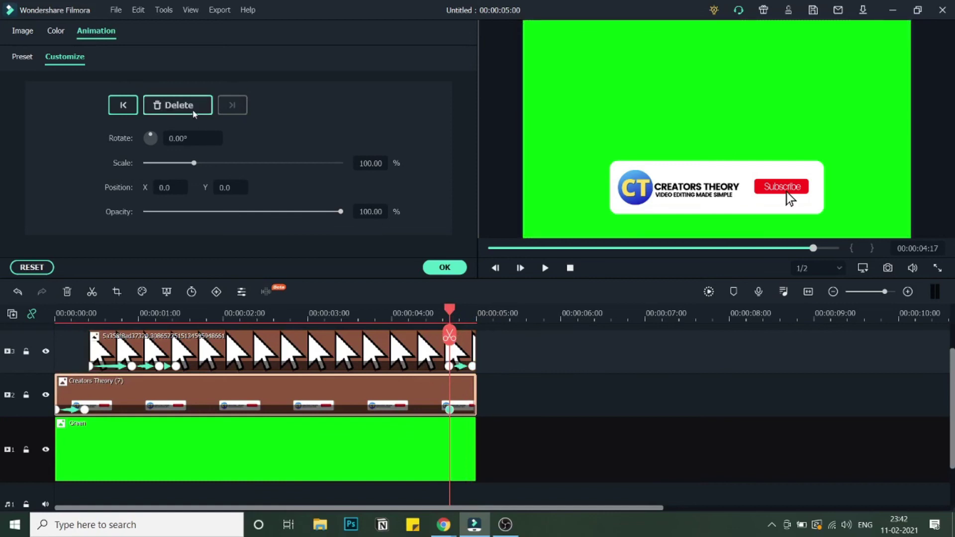
drag(449, 311, 475, 321)
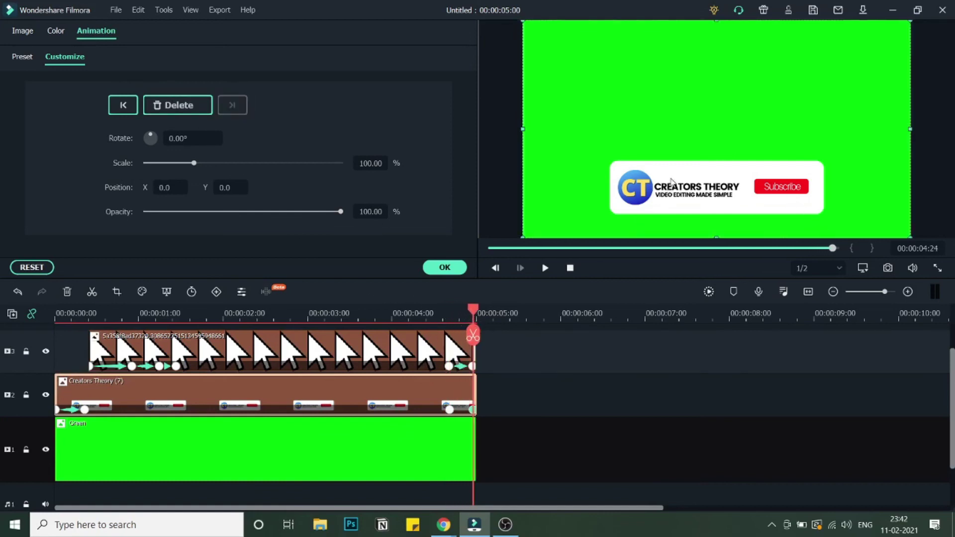
drag(669, 186, 675, 262)
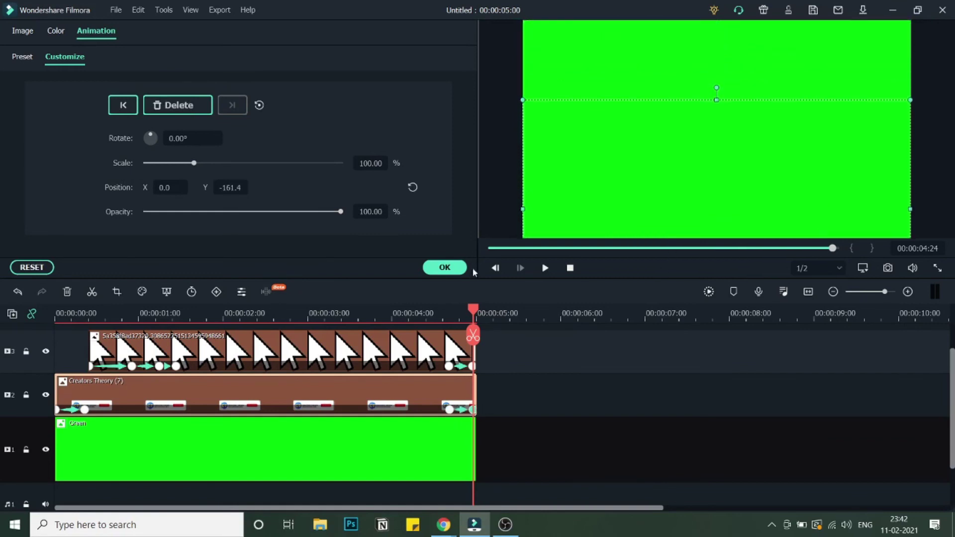
click(445, 267)
drag(473, 310, 57, 321)
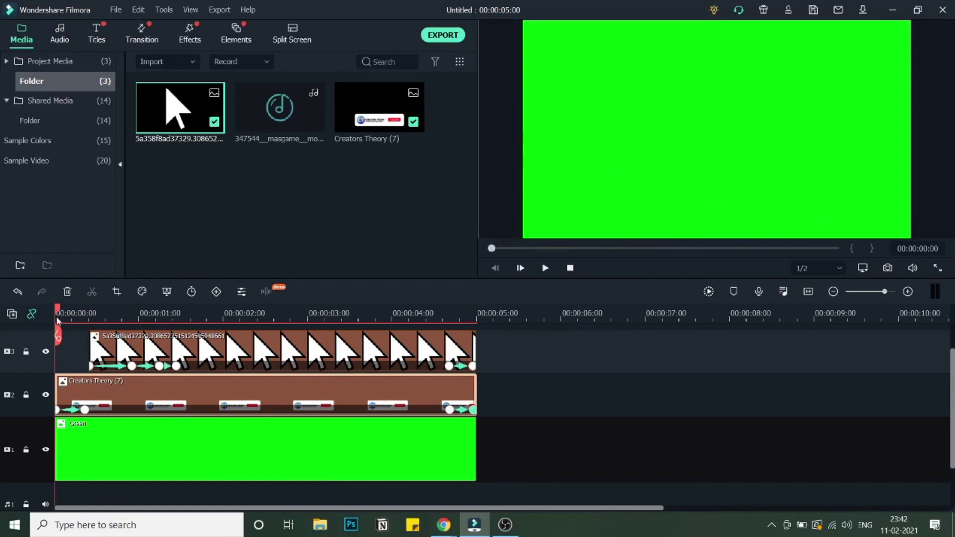
click(544, 269)
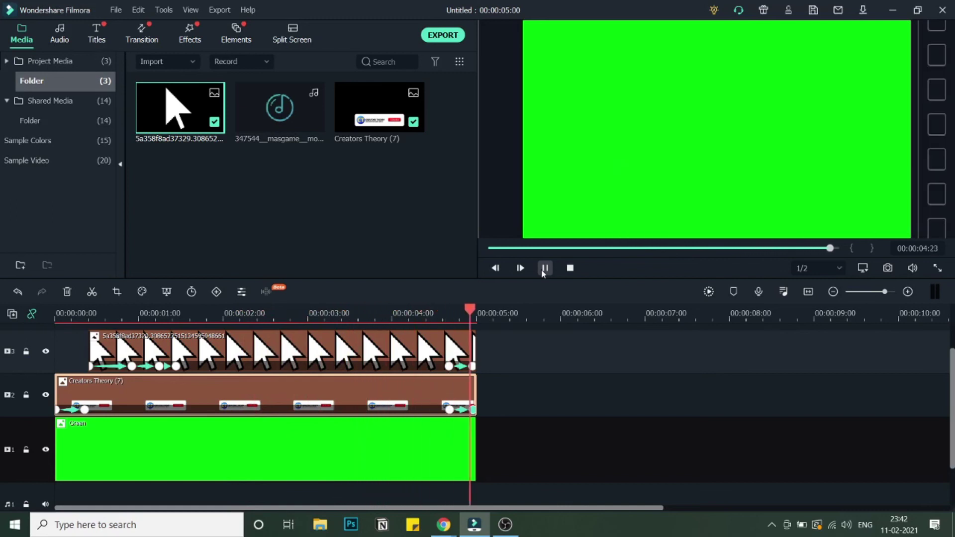
click(545, 268)
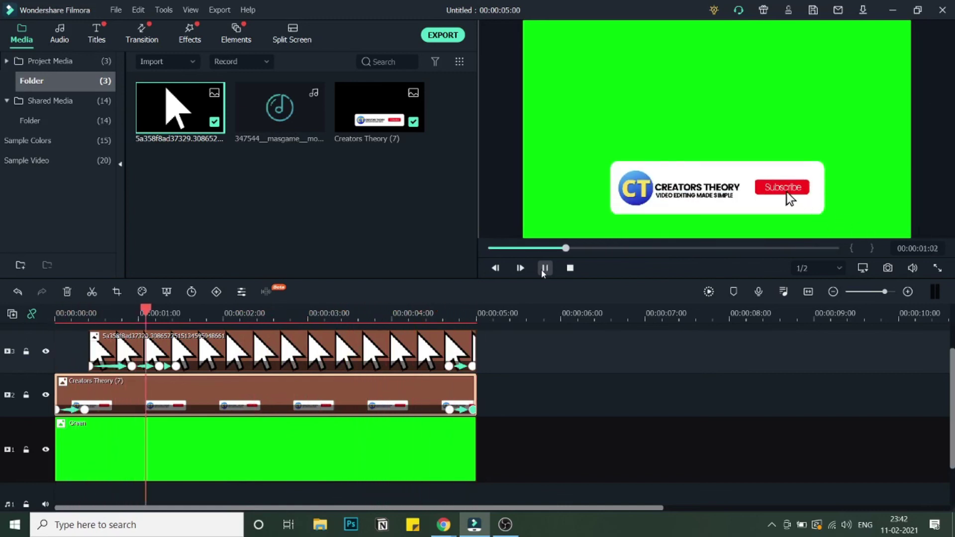
click(545, 268)
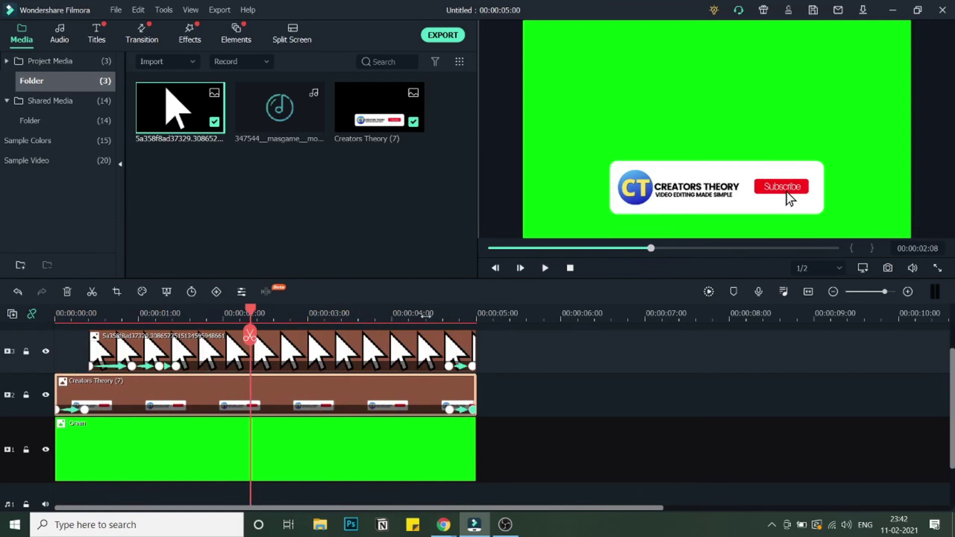
drag(345, 311, 239, 315)
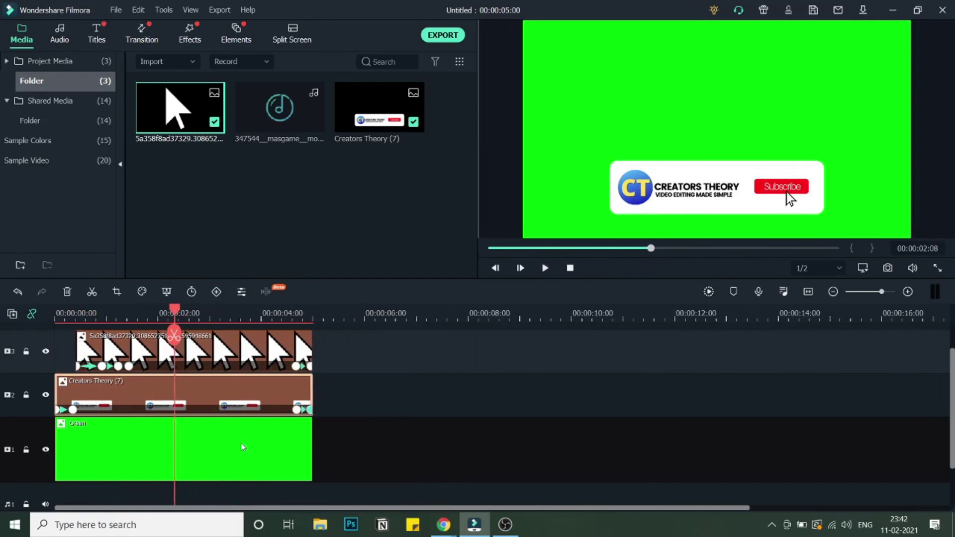